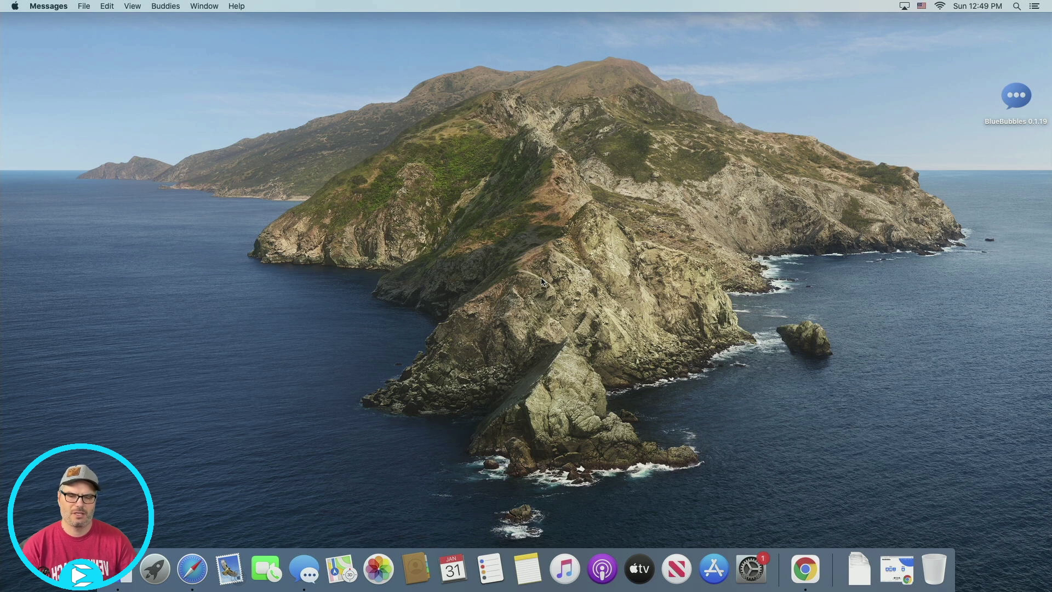
Launch Messages from the Dock so an existing conversation thread appears
left_click(304, 570)
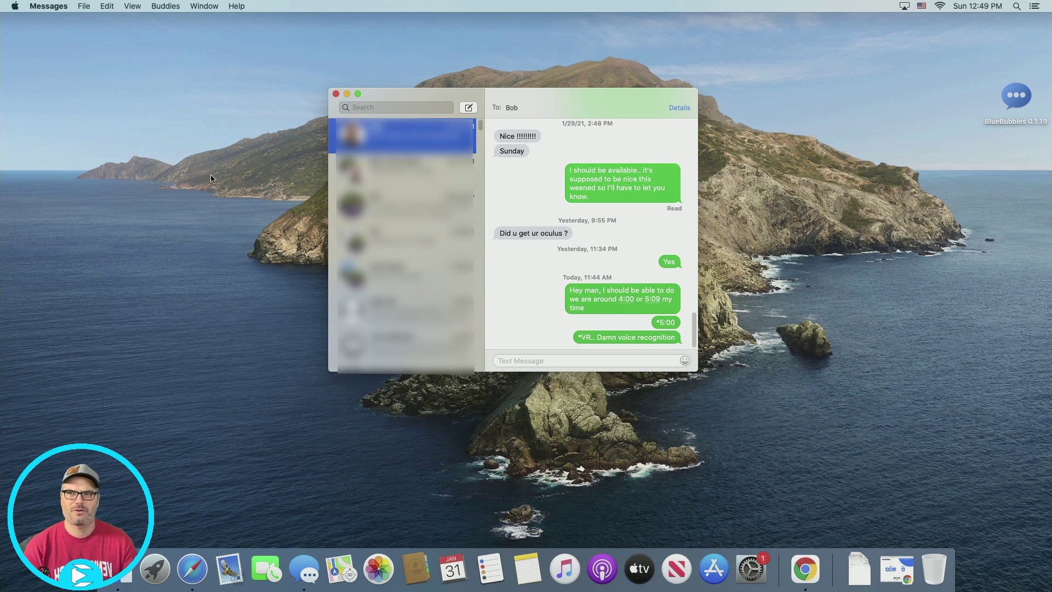
Review the iMessage tab in Messages Preferences, then close Preferences and the Messages window
left_click(57, 6)
left_click(72, 37)
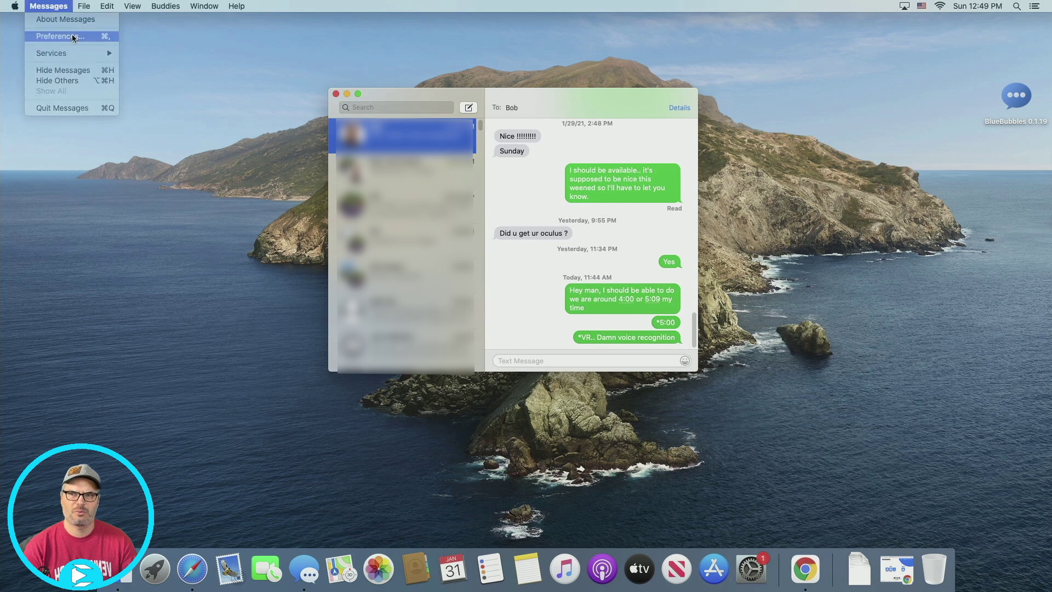
left_click(349, 386)
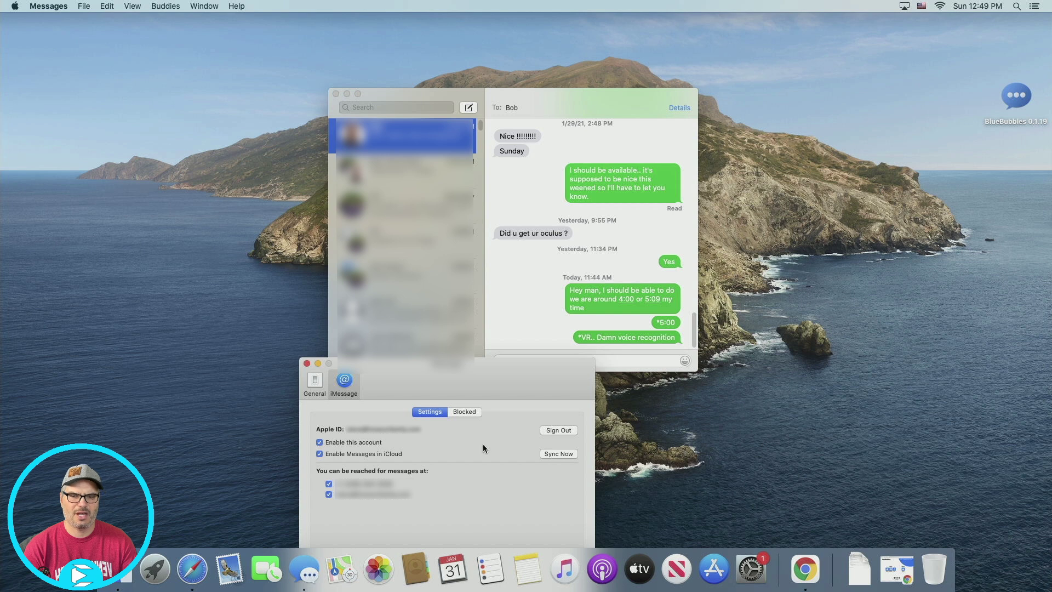
left_click(305, 364)
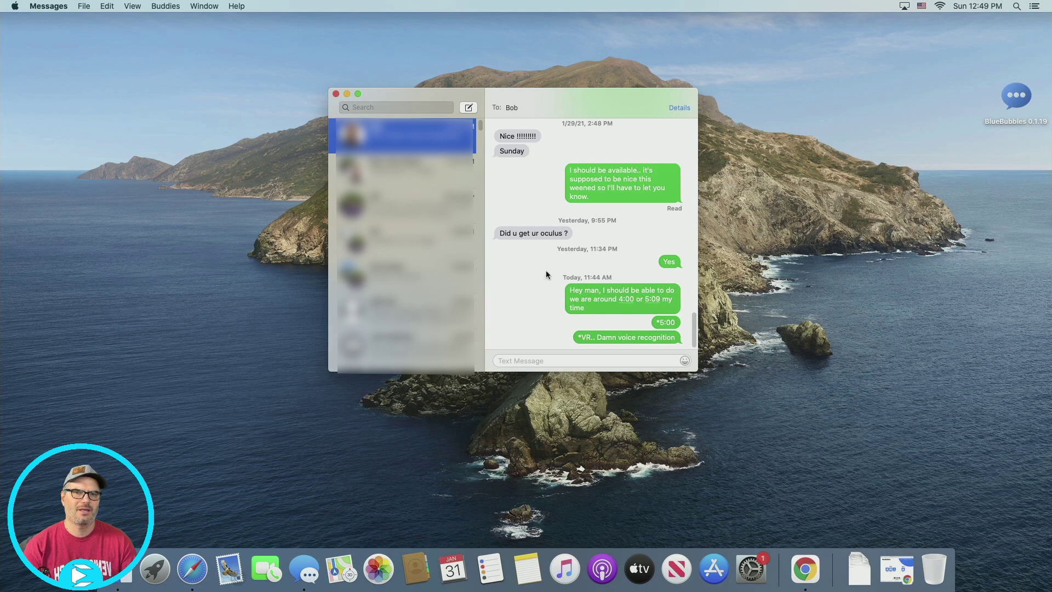
left_click(336, 94)
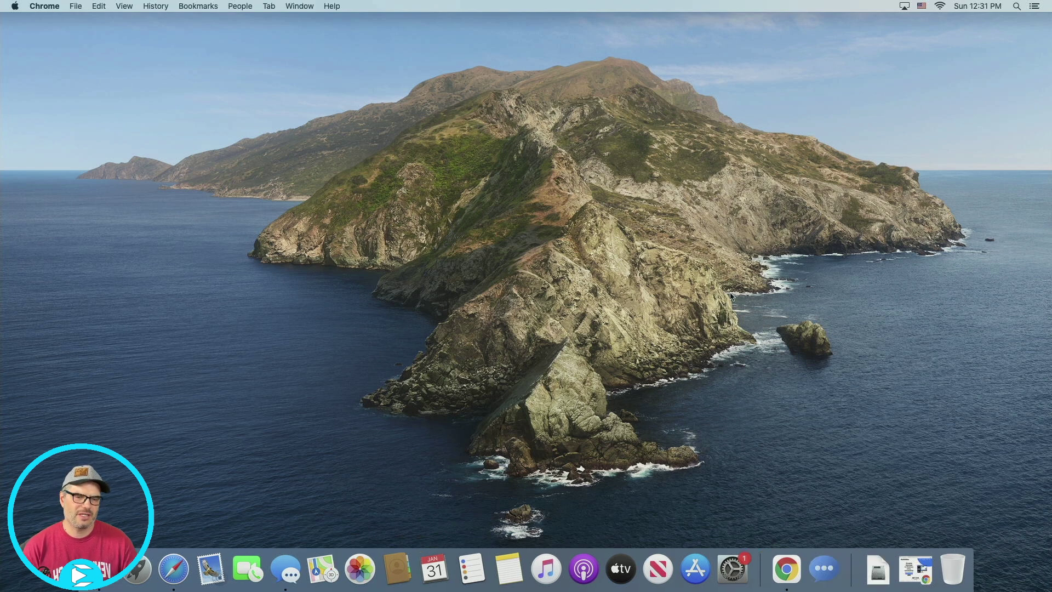
left_click(784, 571)
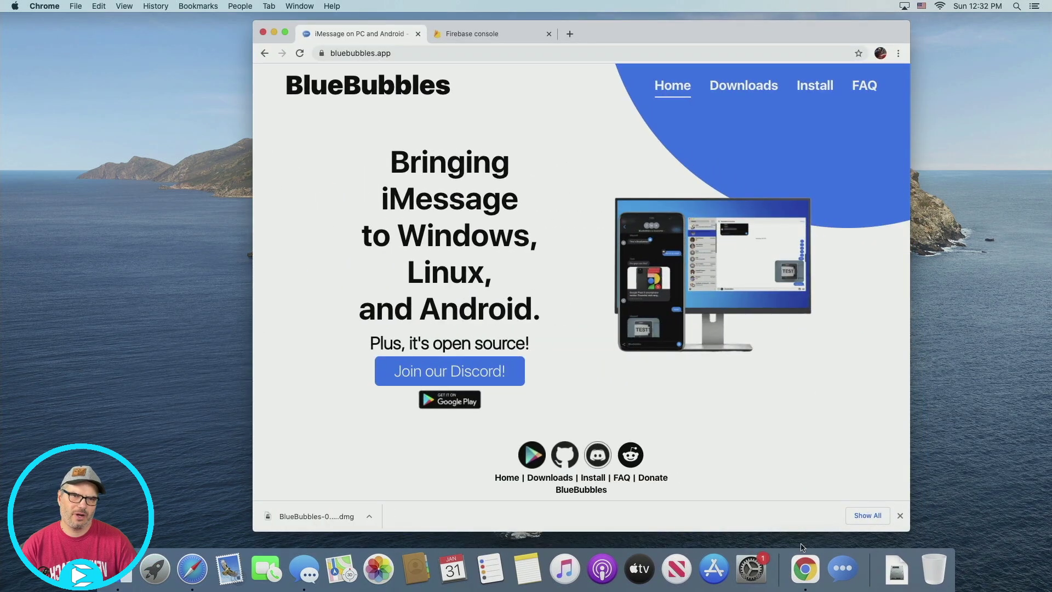
left_click(816, 87)
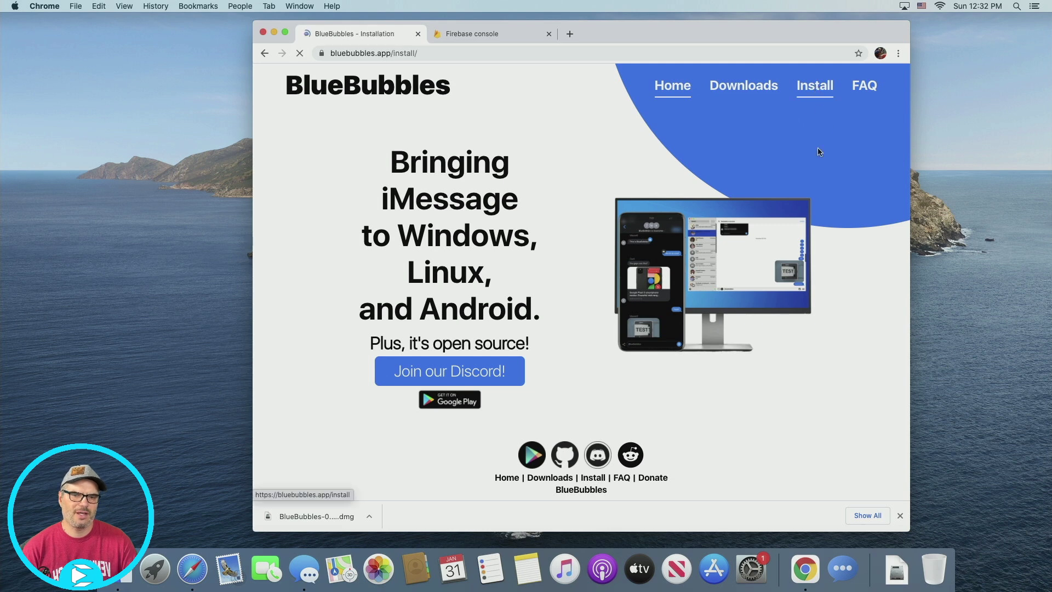
scroll(694, 395, "down", 2)
scroll(694, 394, "down", 3)
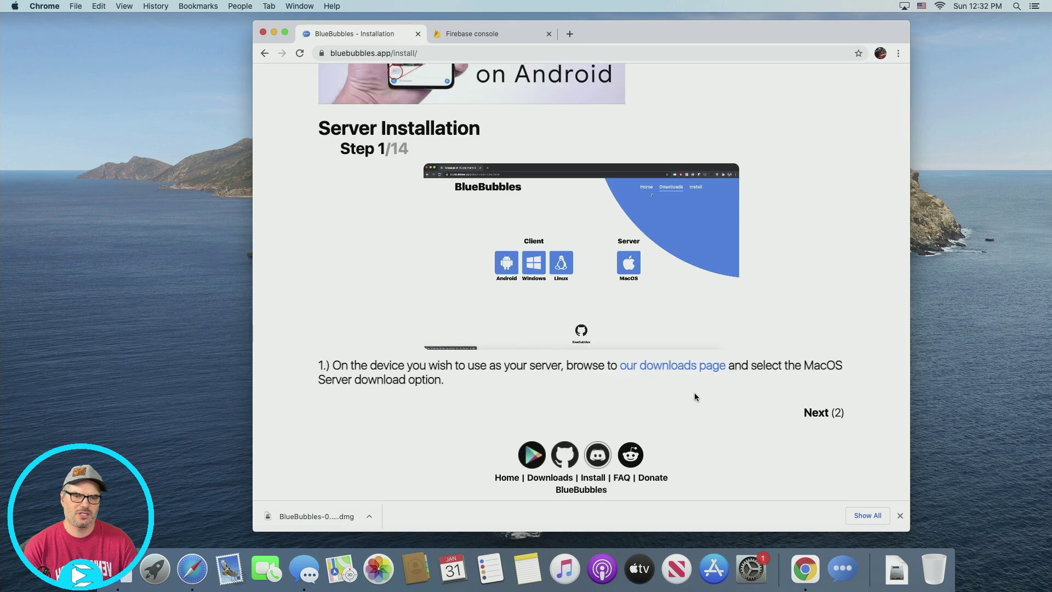
left_click(822, 413)
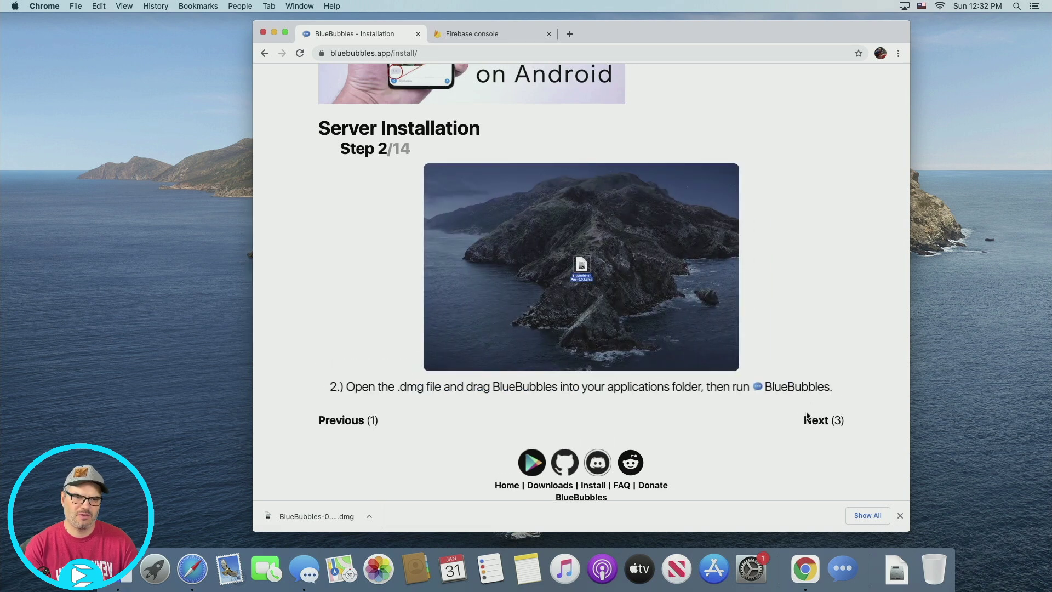
left_click(267, 55)
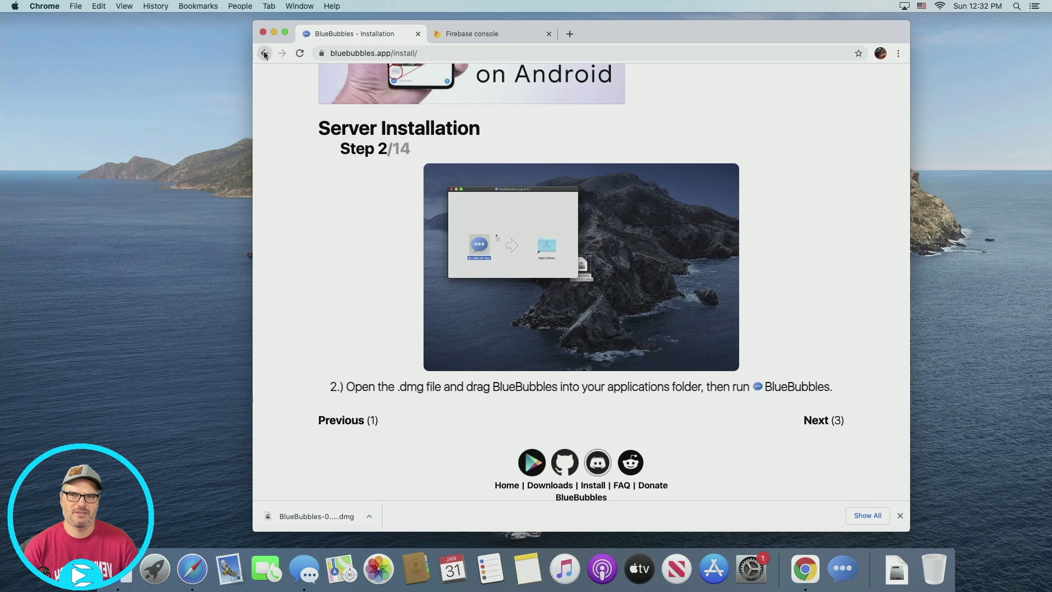
left_click(745, 87)
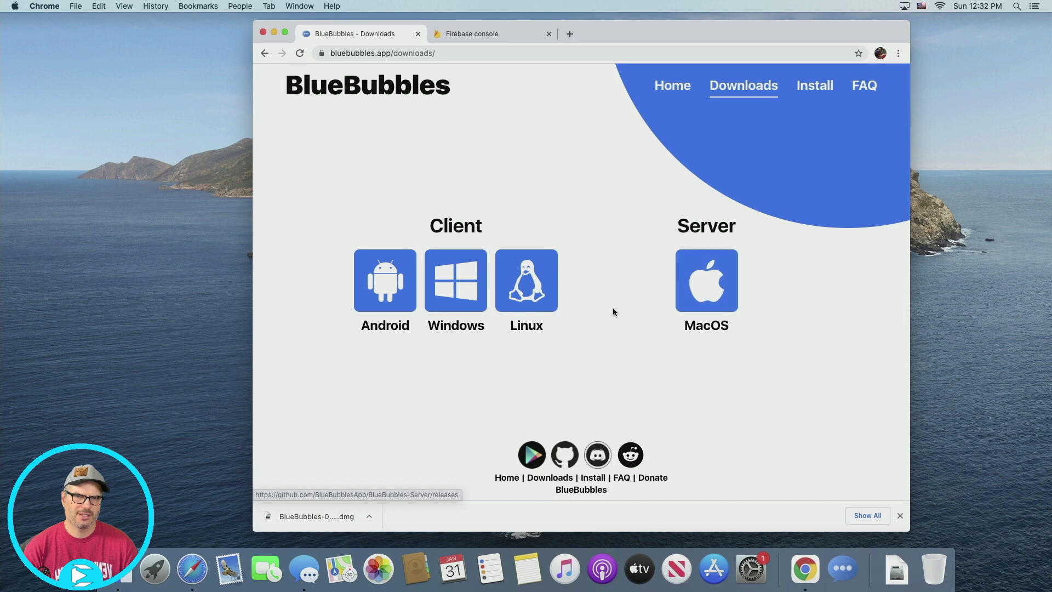
left_click(274, 32)
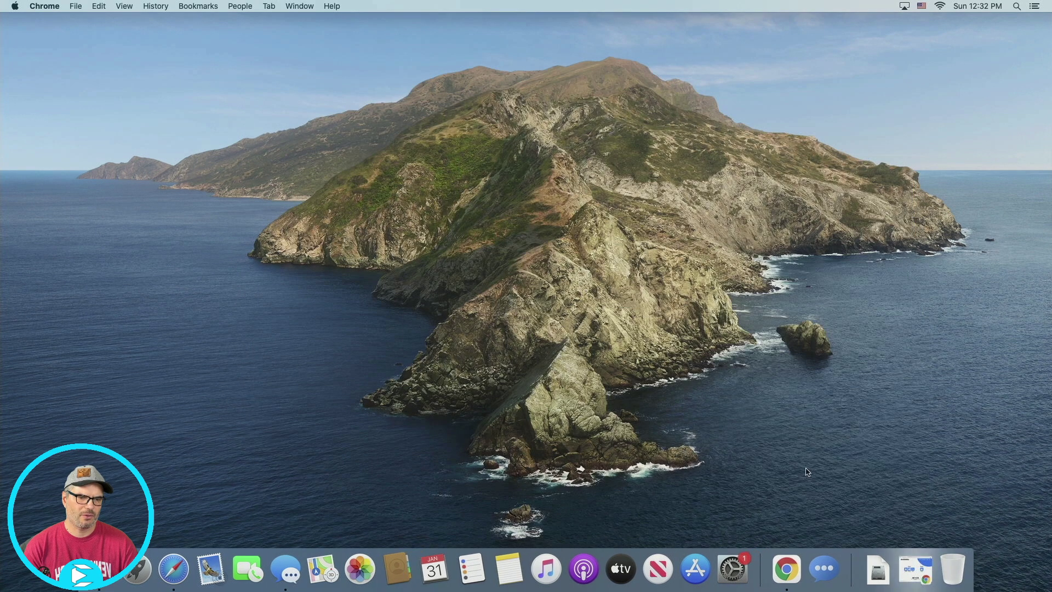
Install BlueBubbles from BlueBubbles-0.1.19.dmg by copying it into the Applications folder
left_click(883, 576)
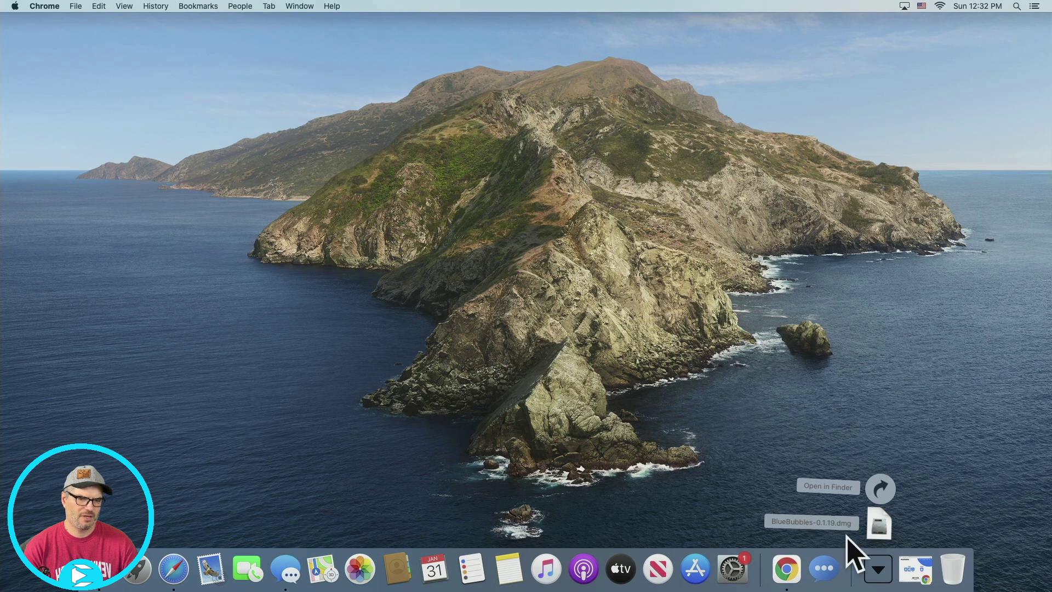
left_click(883, 527)
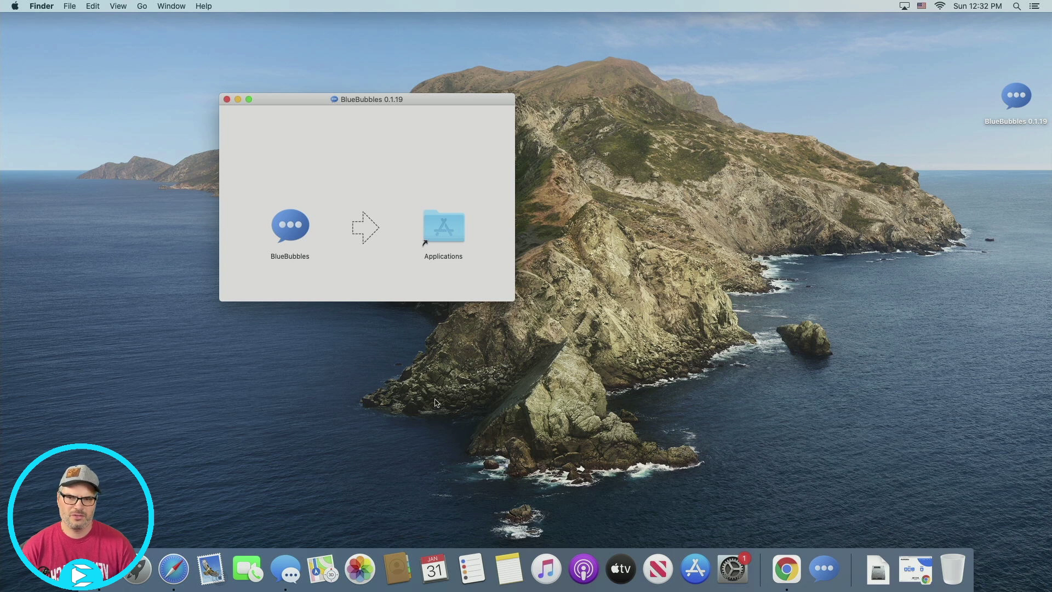
left_click_drag(286, 232, 428, 230)
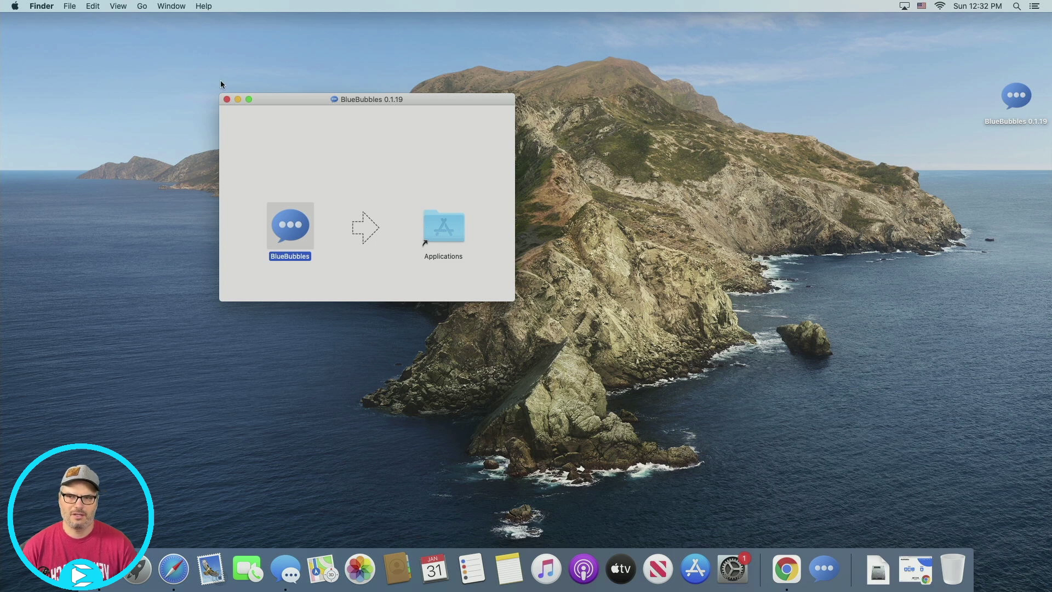
left_click(226, 99)
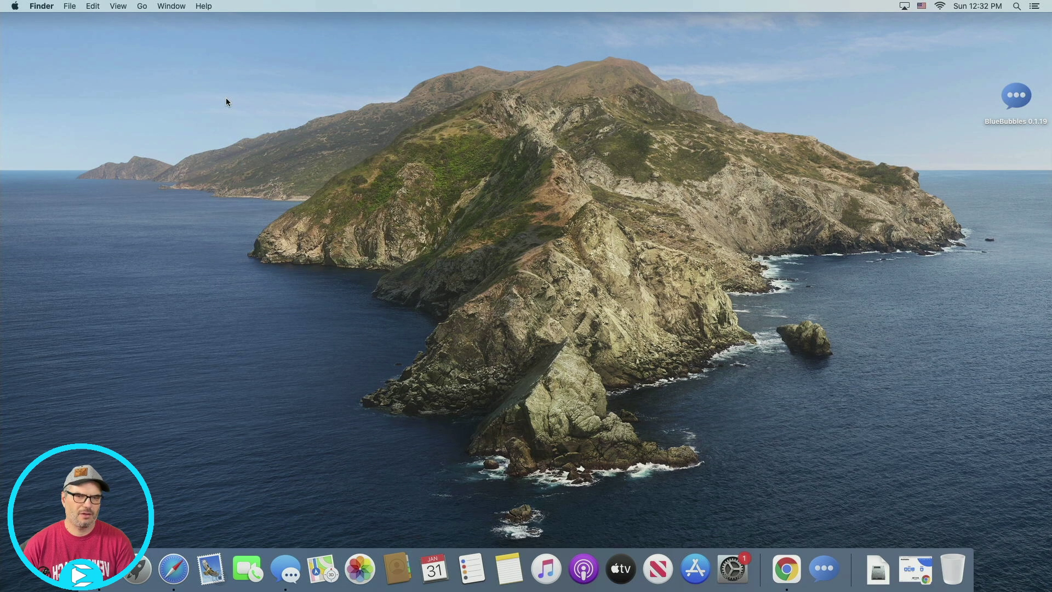
Launch BlueBubbles via Spotlight and approve the downloaded-app warning
key("super+space")
type("blu")
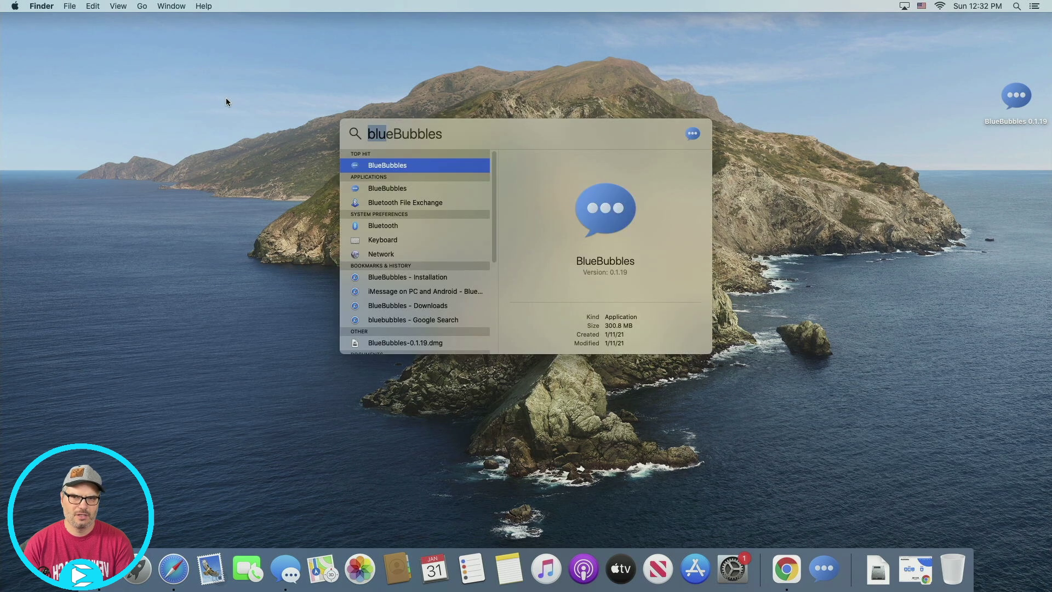
type("e")
key("Return")
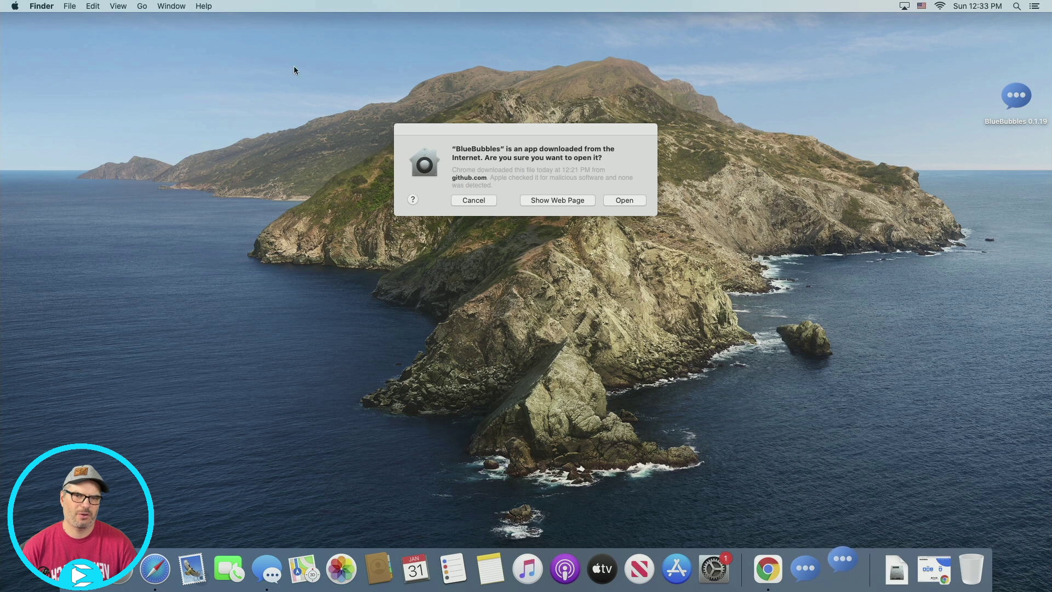
left_click(622, 201)
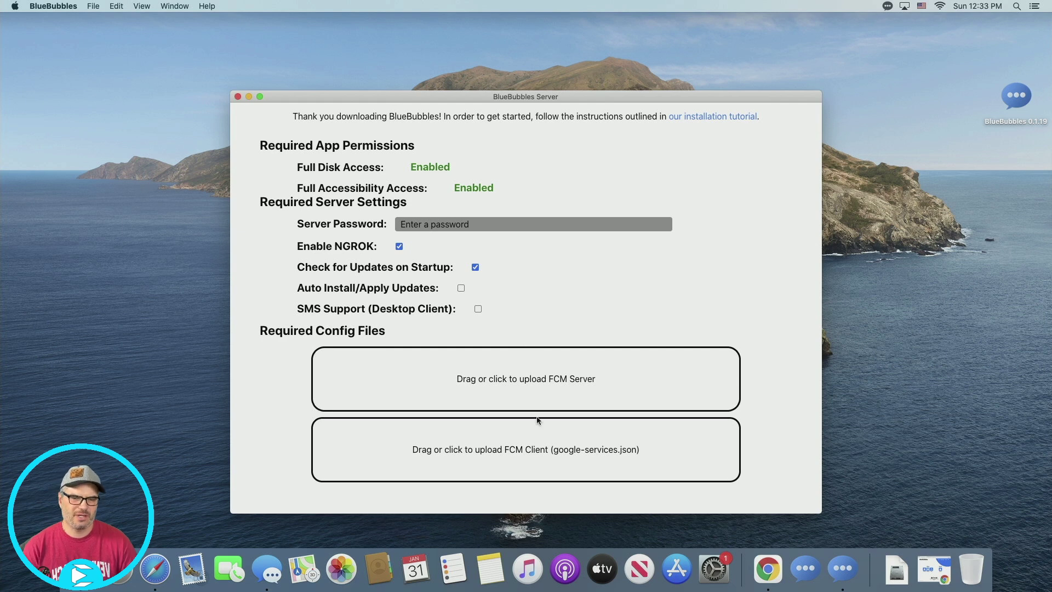
Unlock the Full Disk Access privacy list with the admin password, then return to BlueBubbles Server
left_click(728, 573)
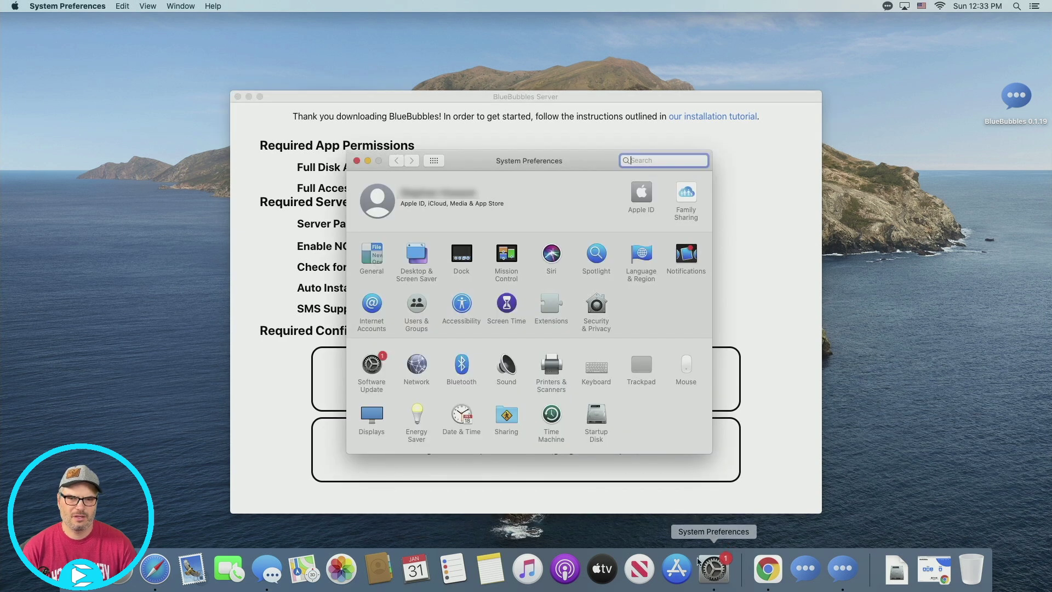
left_click(597, 308)
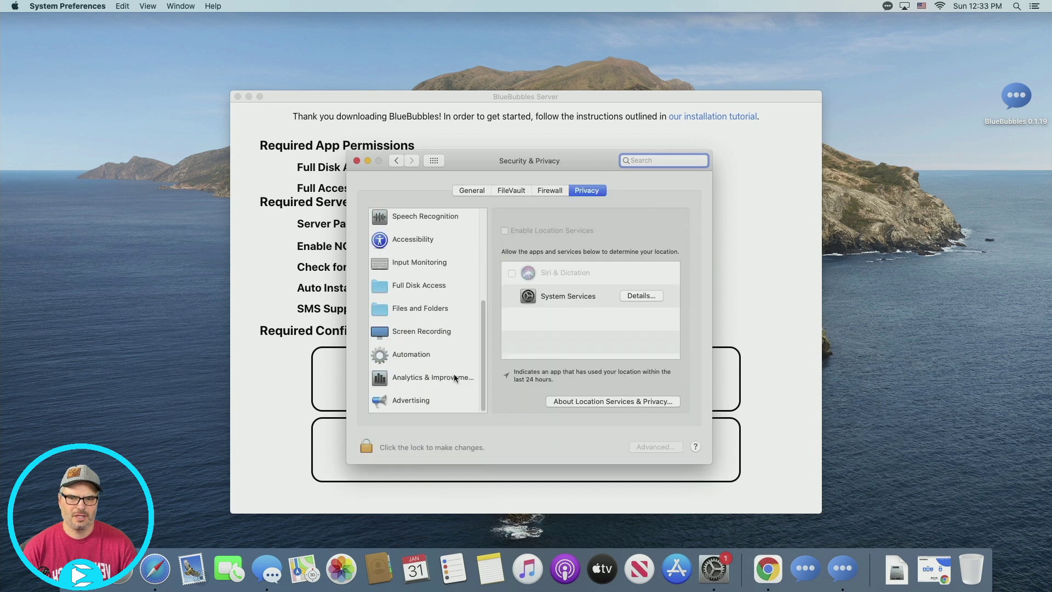
left_click(423, 283)
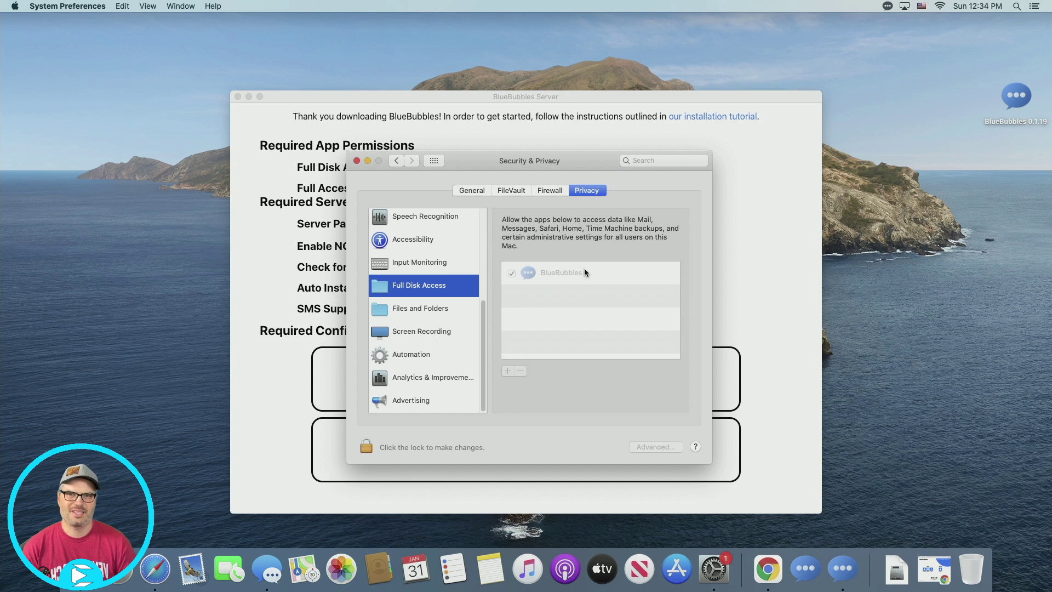
left_click(365, 448)
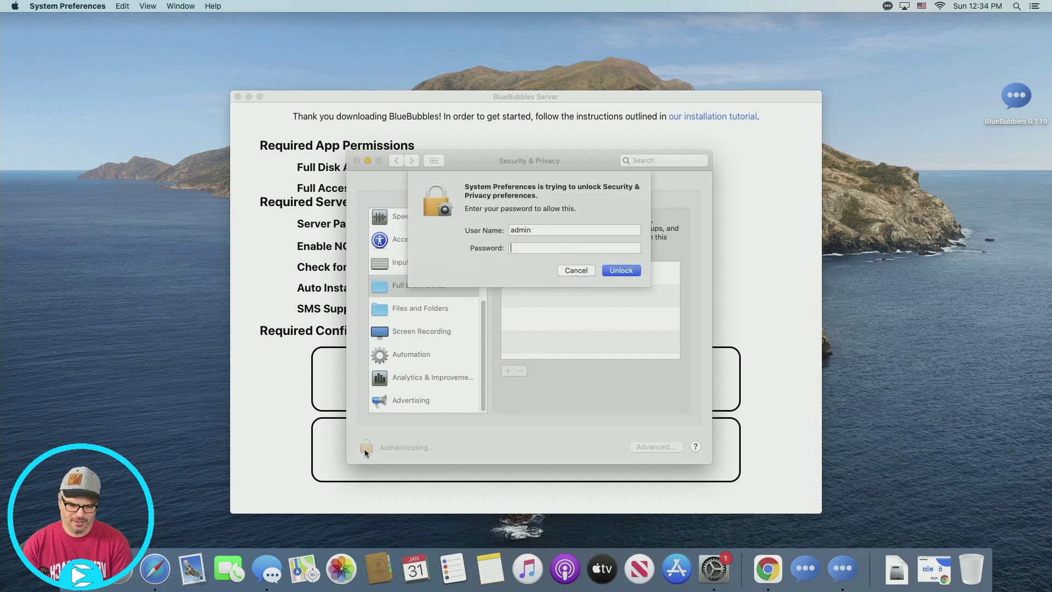
type("••••••••••")
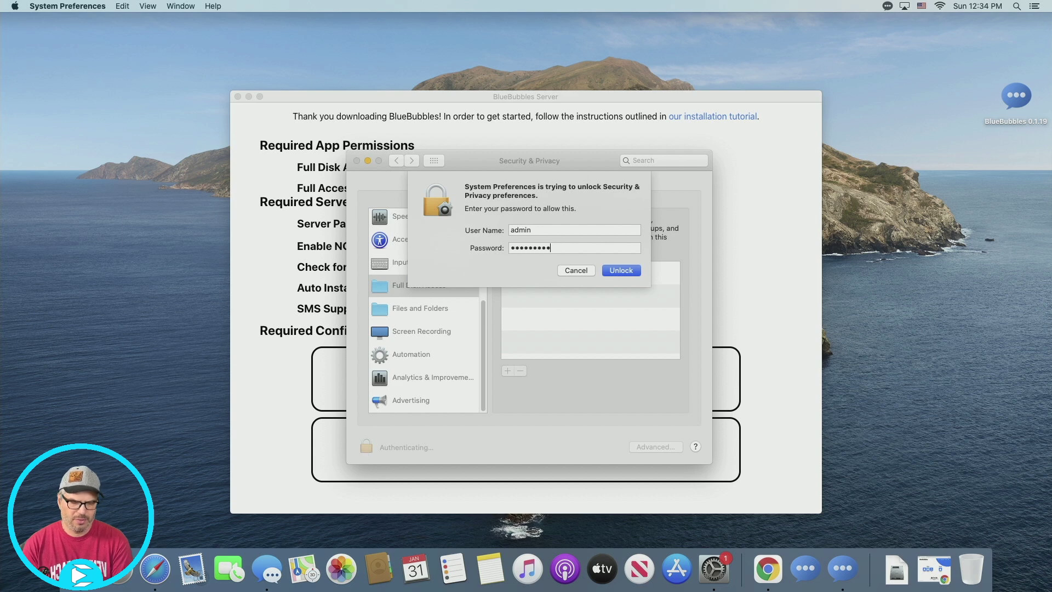
key("Return")
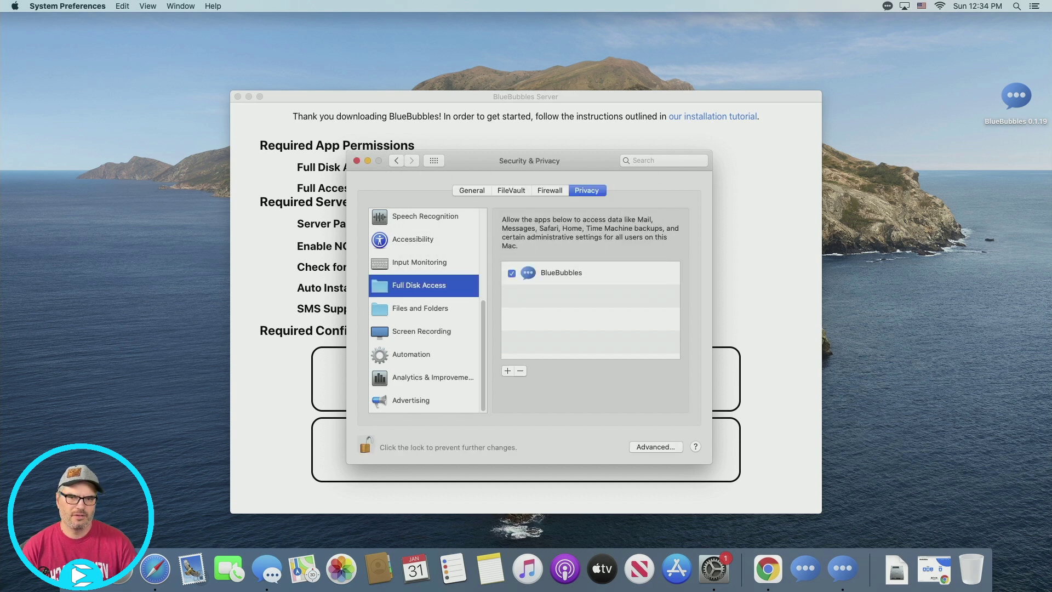
left_click(357, 163)
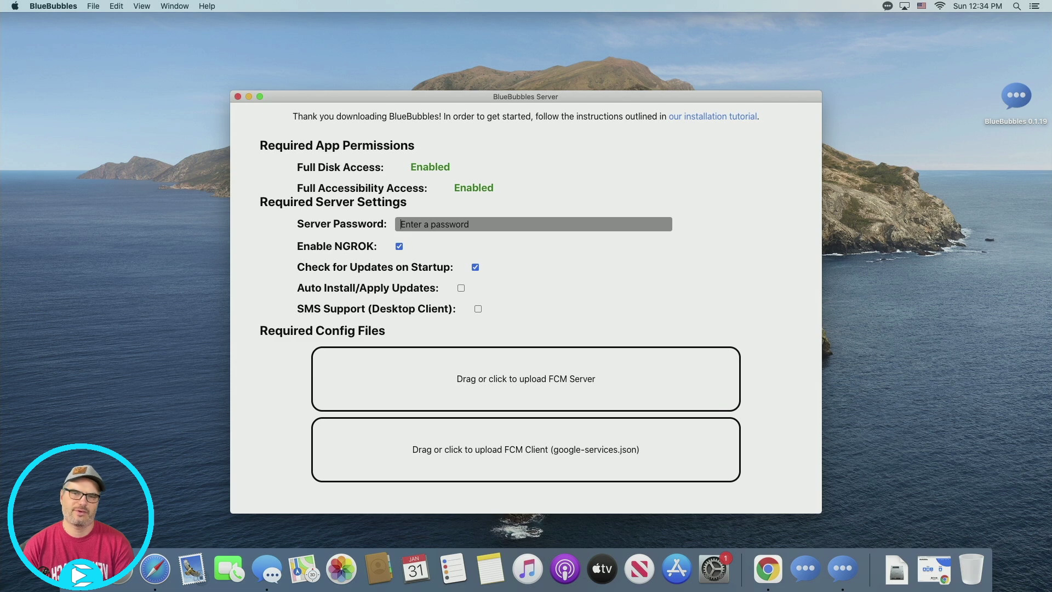
Enter a server password and tick SMS Support (Desktop Client) in BlueBubbles Server
type("password")
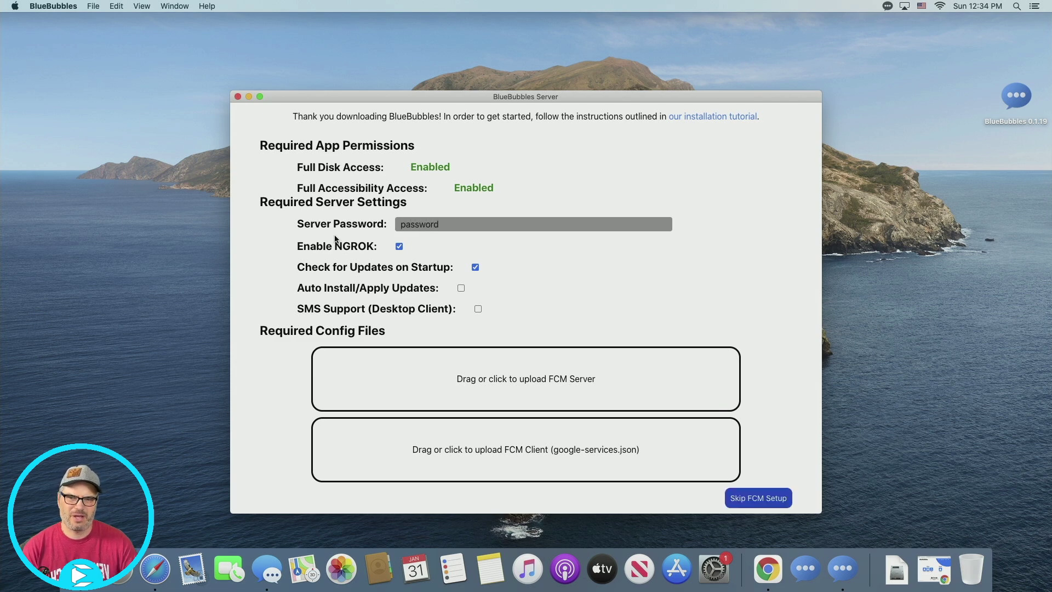
left_click(477, 308)
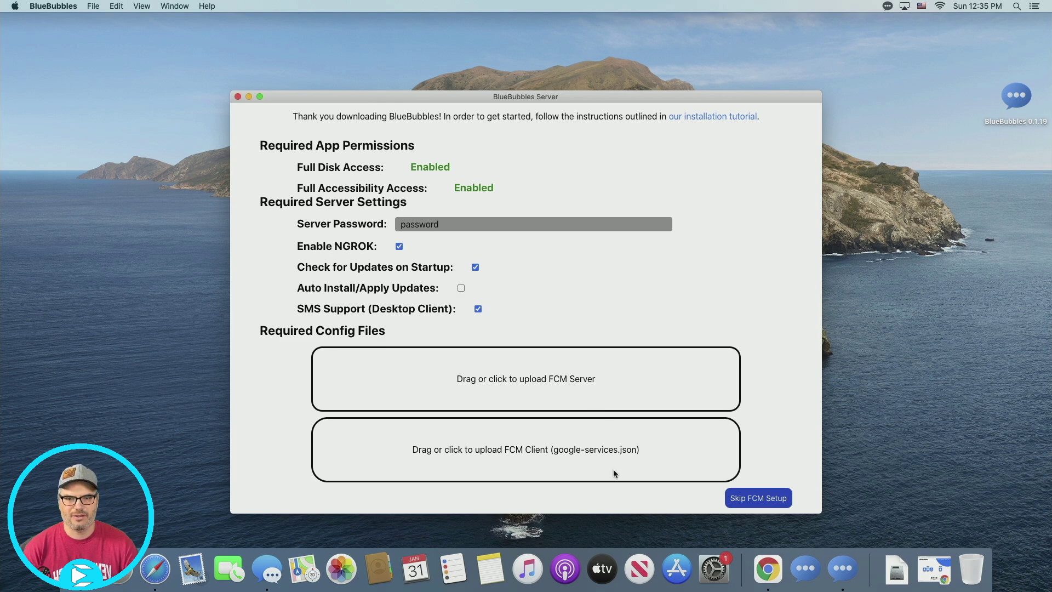
left_click(920, 577)
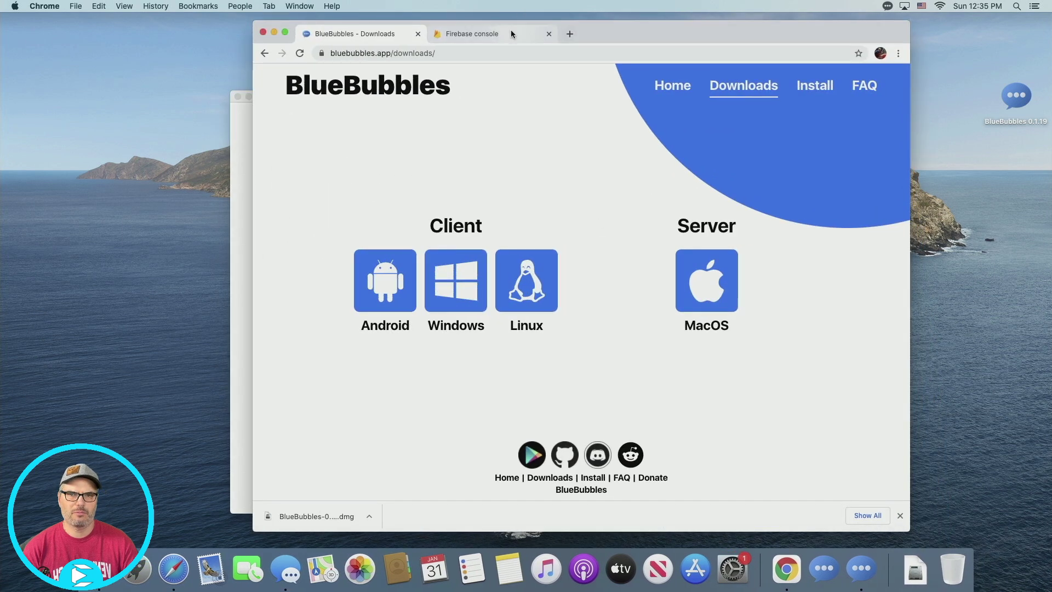
Create the Firebase project 'BlueBubbles' with Google Analytics off and open its console
left_click(511, 35)
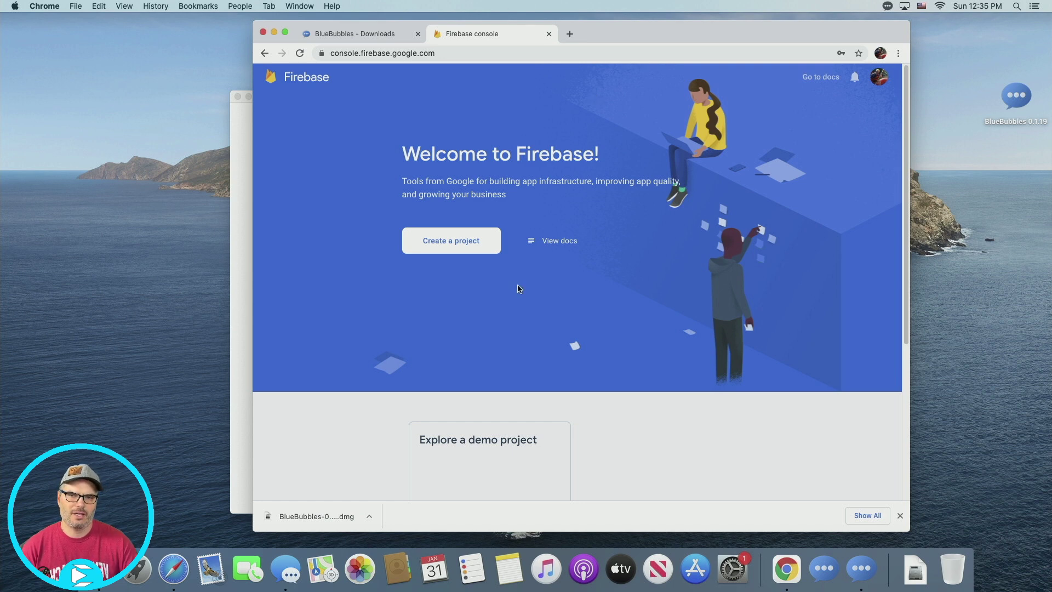
left_click(463, 250)
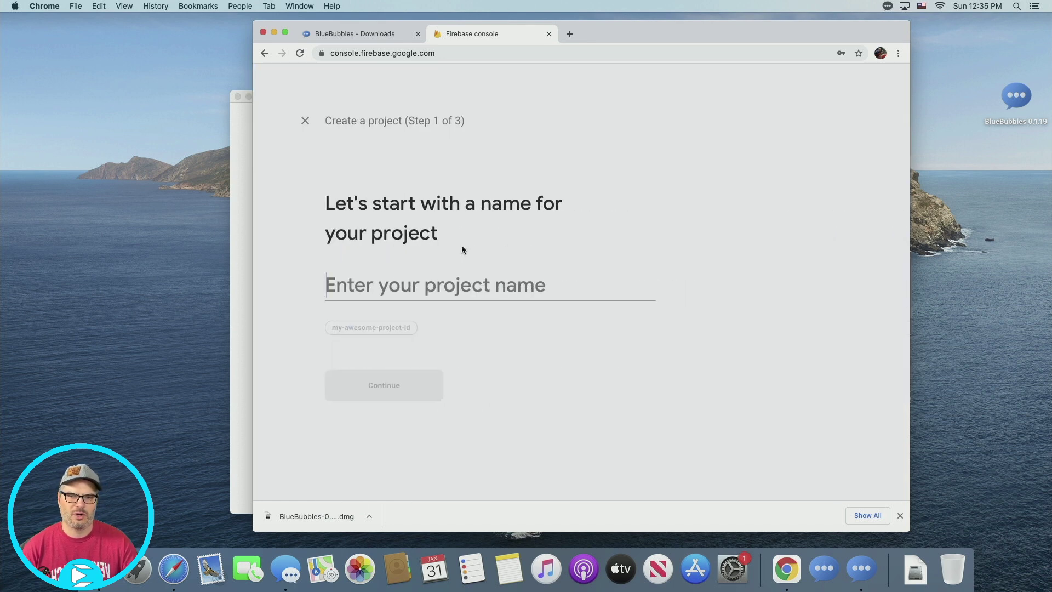
type("Blue")
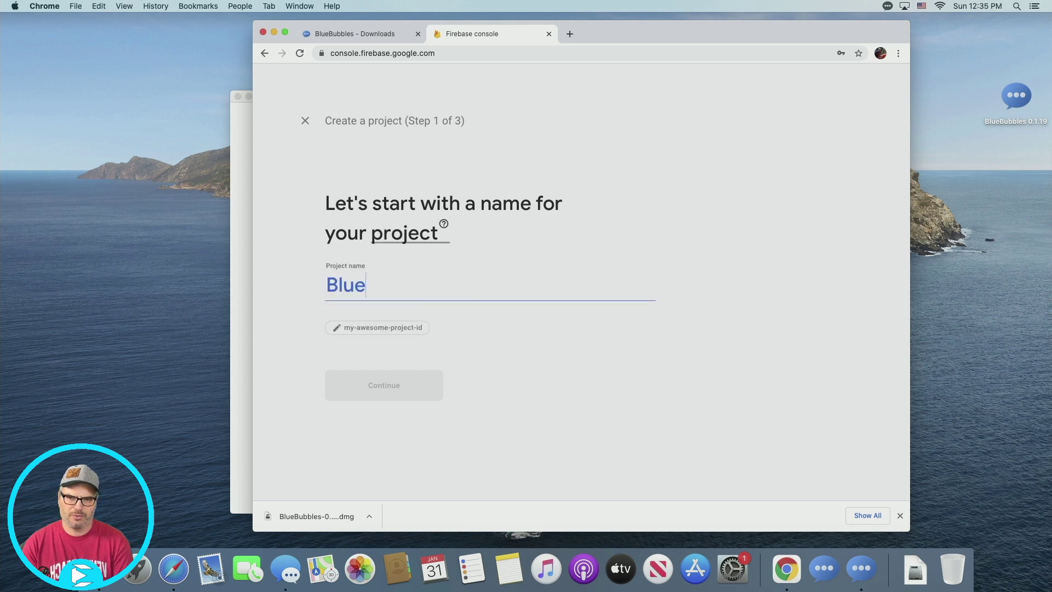
type("Bubbles")
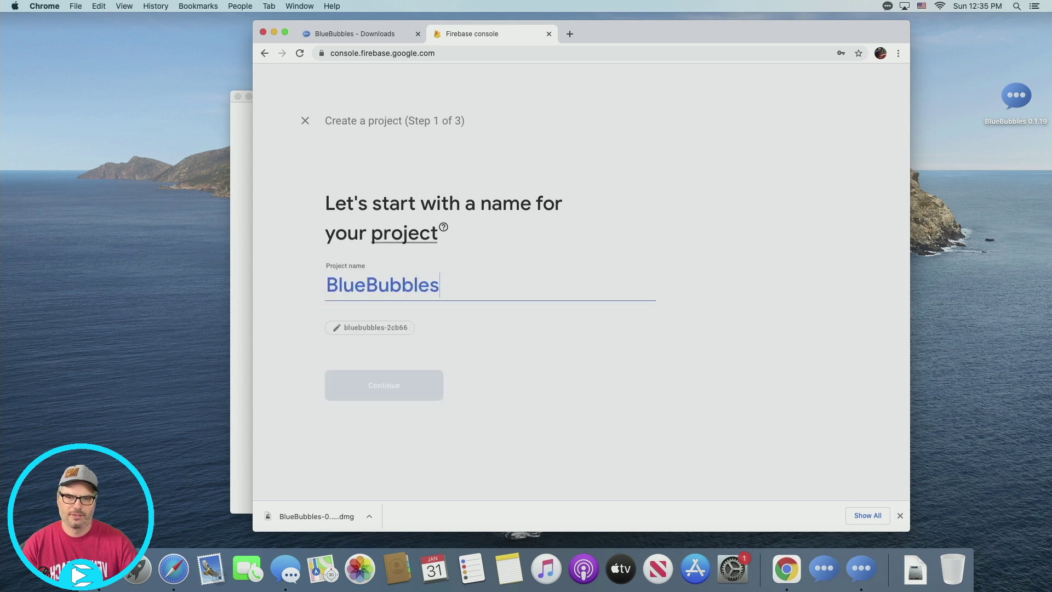
left_click(403, 393)
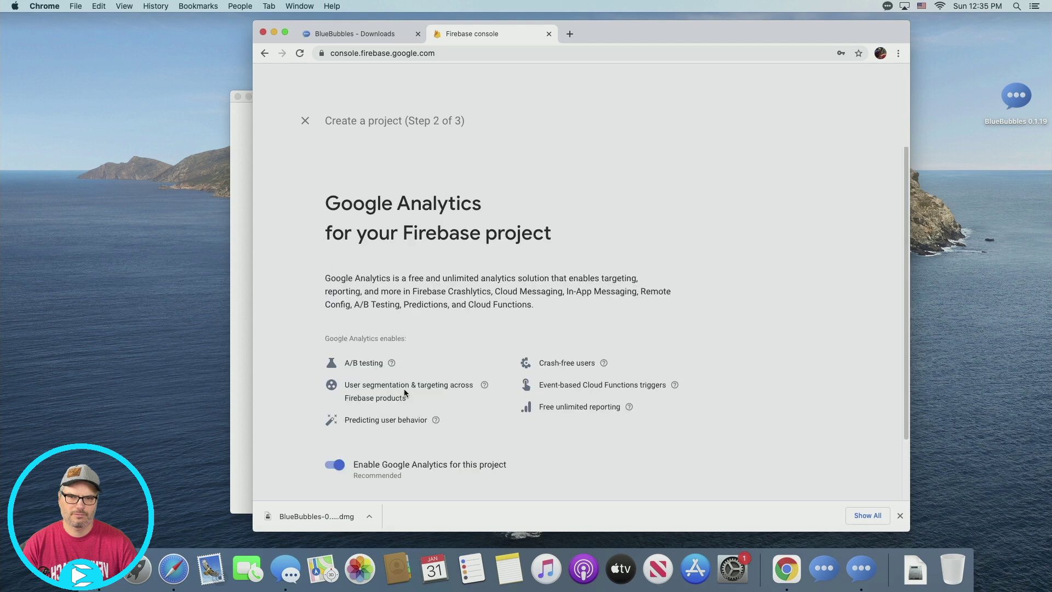
left_click(338, 465)
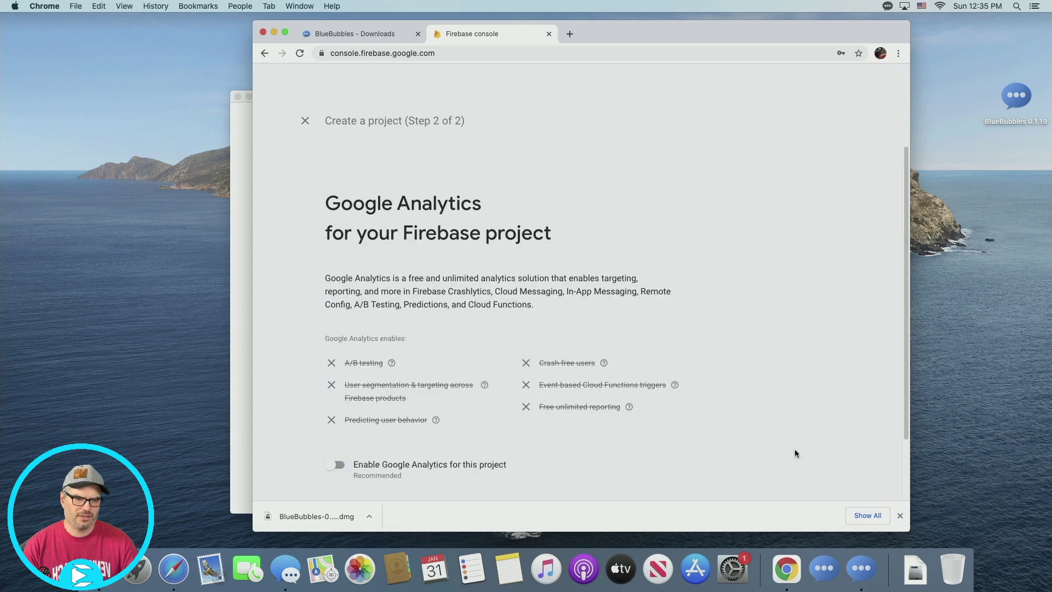
scroll(803, 436, "down", 3)
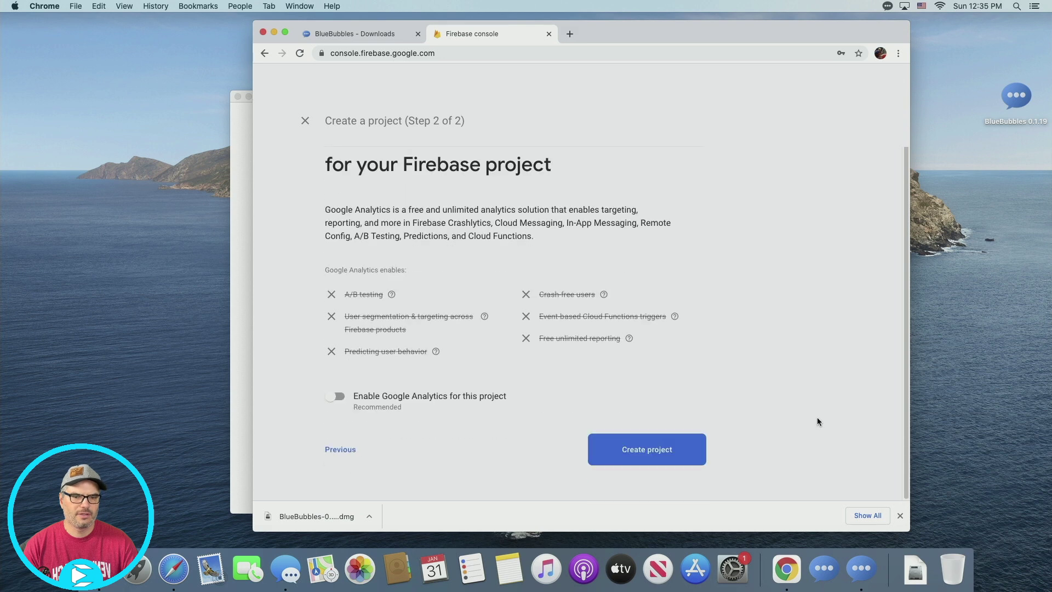
left_click(637, 450)
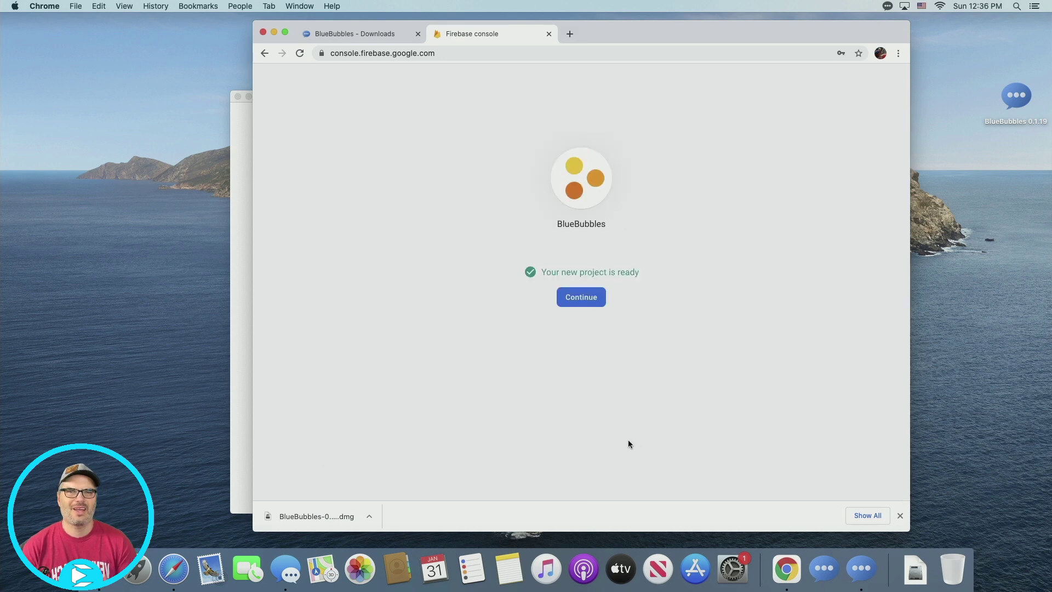
left_click(585, 300)
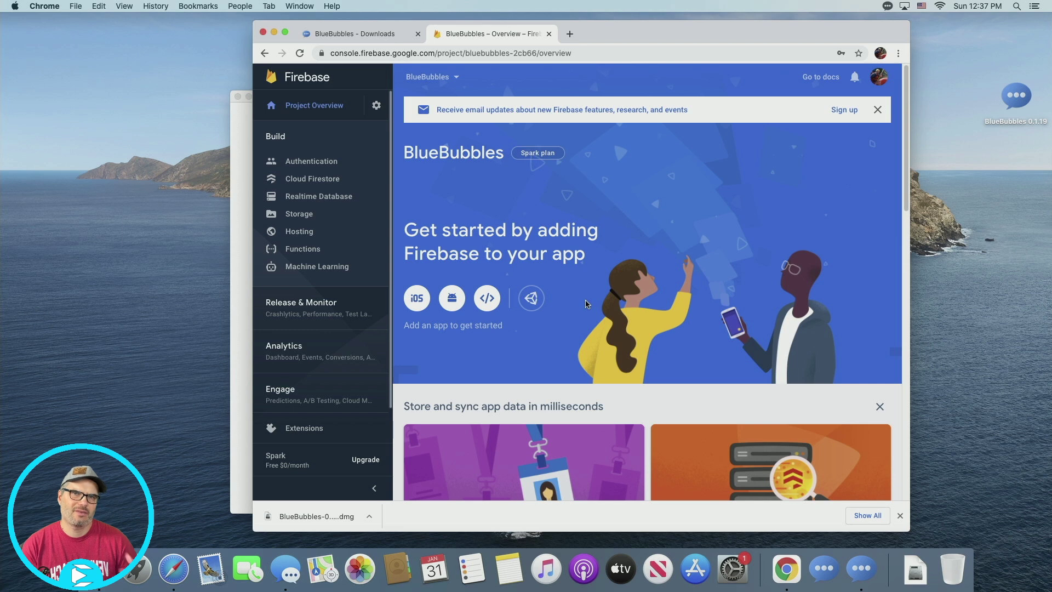
Create a locked-mode Realtime Database in us-central1, then go to Project settings
left_click(350, 202)
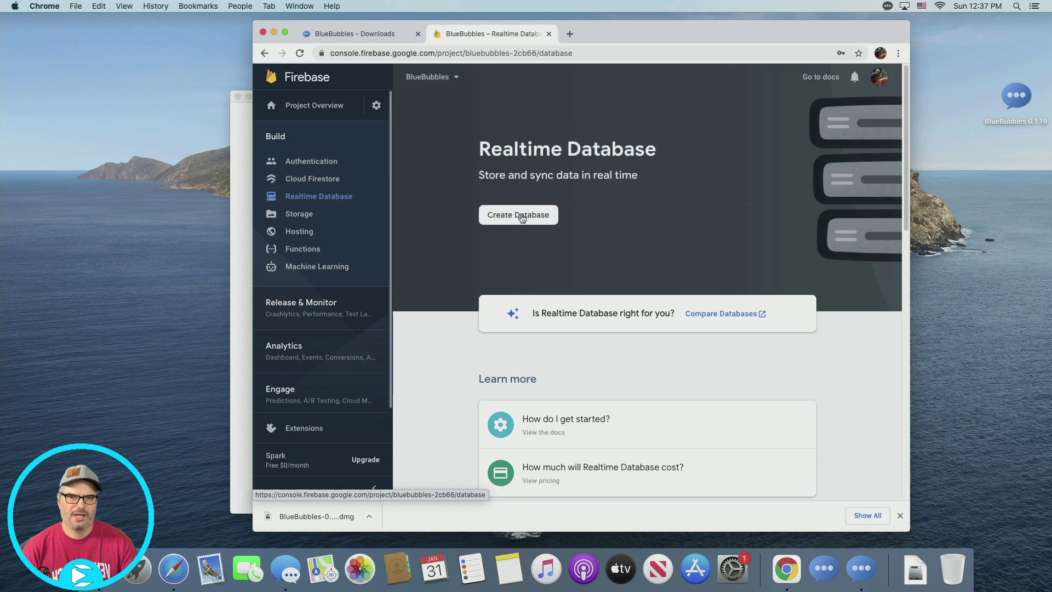
left_click(520, 215)
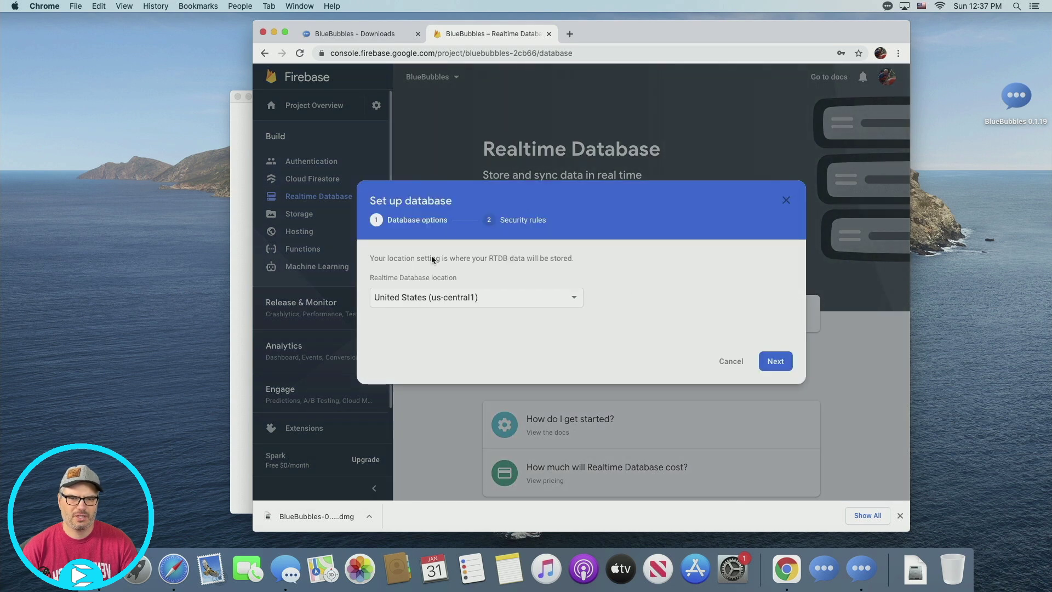
left_click(769, 364)
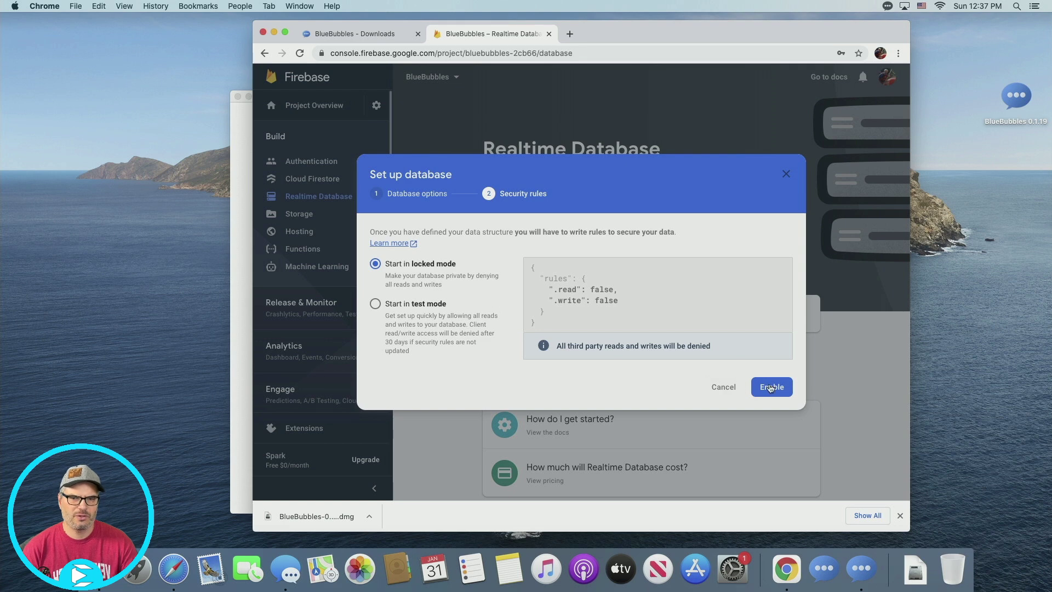
left_click(769, 387)
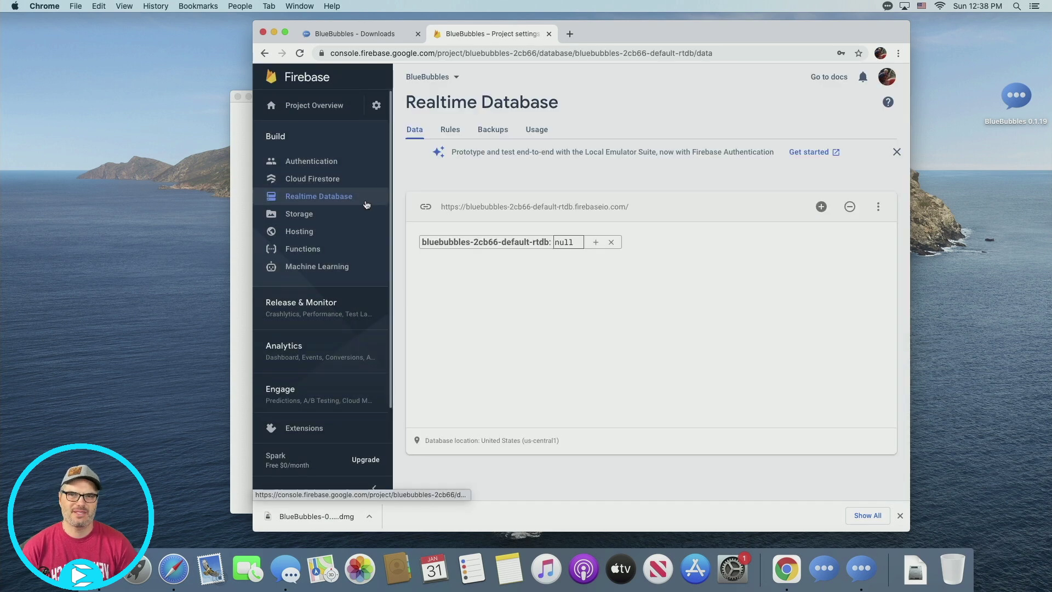
left_click(376, 105)
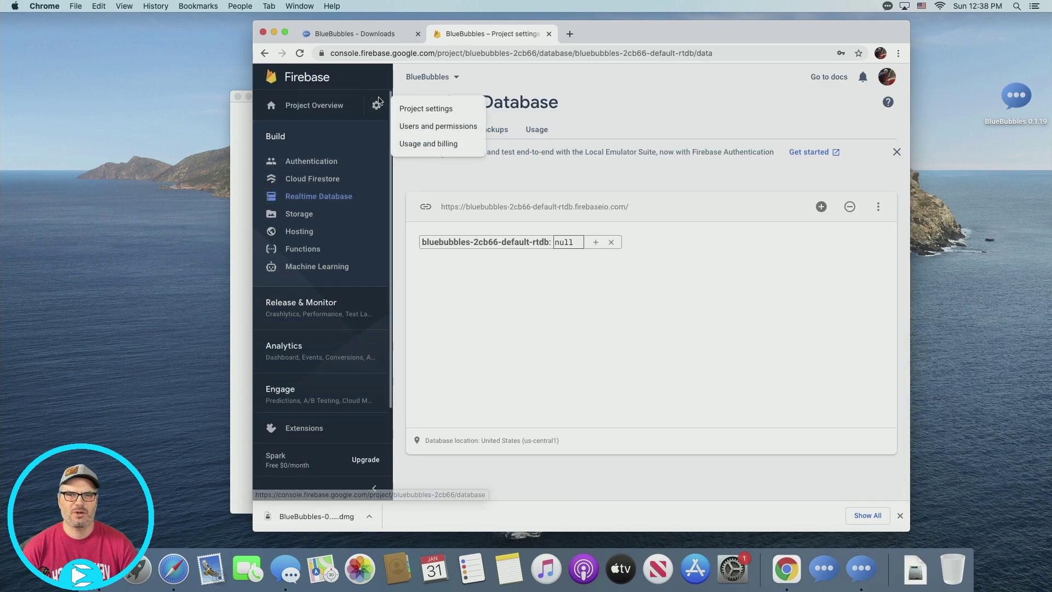
left_click(433, 110)
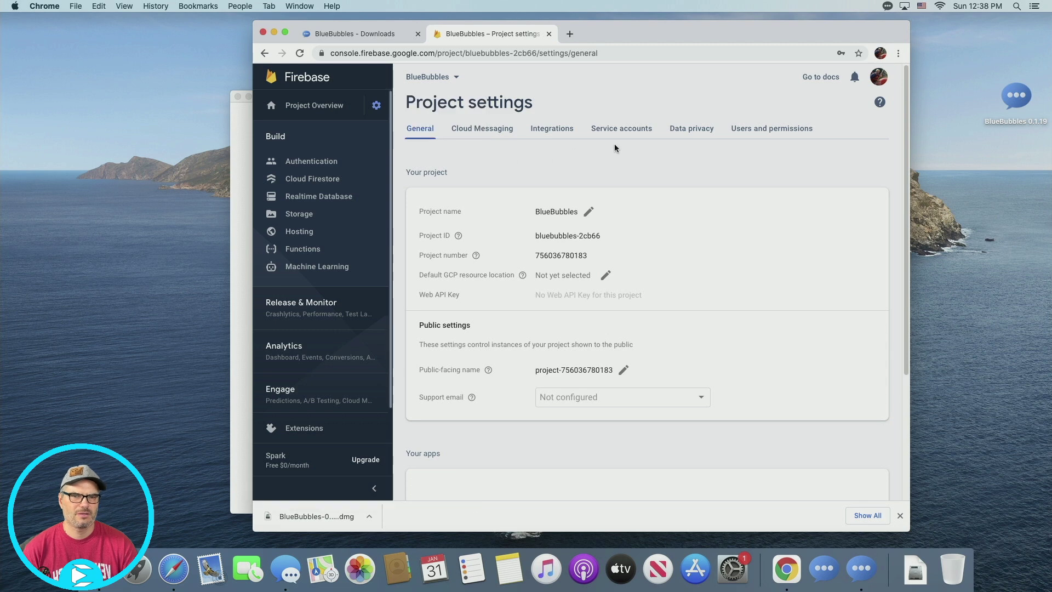
Generate and download a new Admin SDK private key JSON from the Service accounts tab
left_click(620, 128)
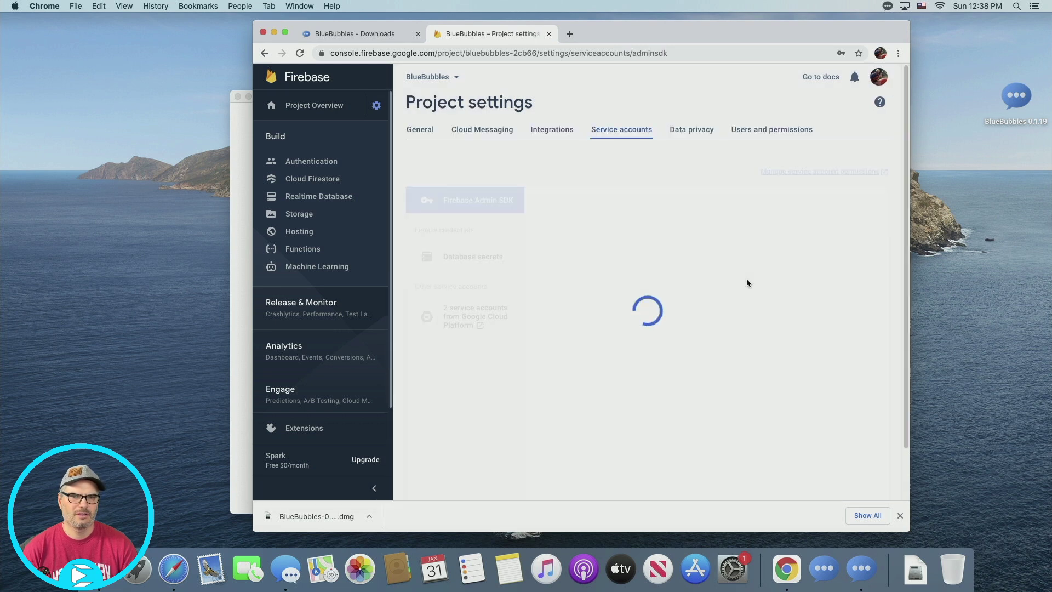
scroll(738, 314, "down", 2)
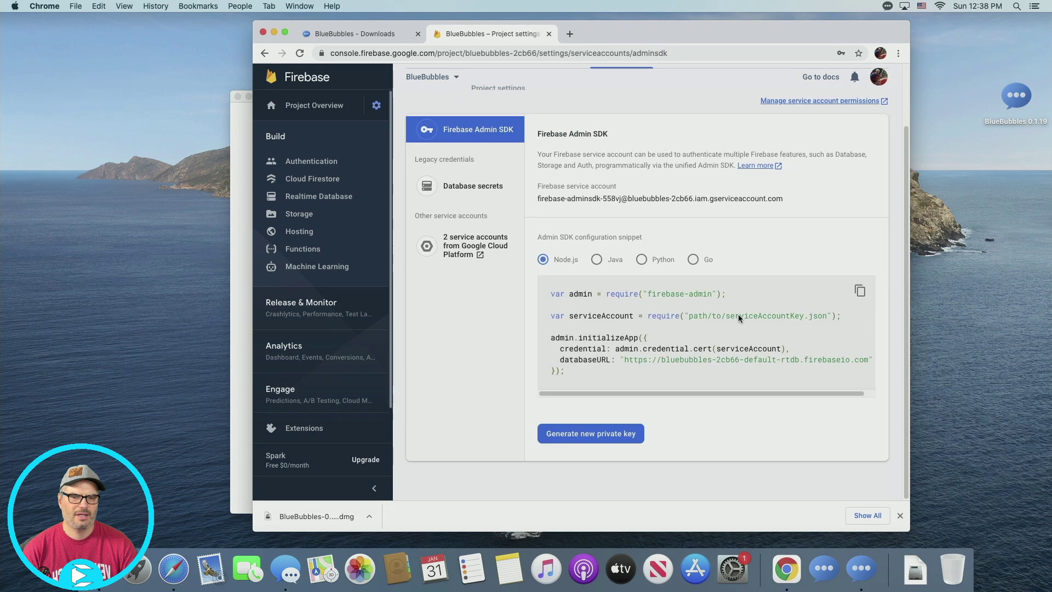
left_click(612, 434)
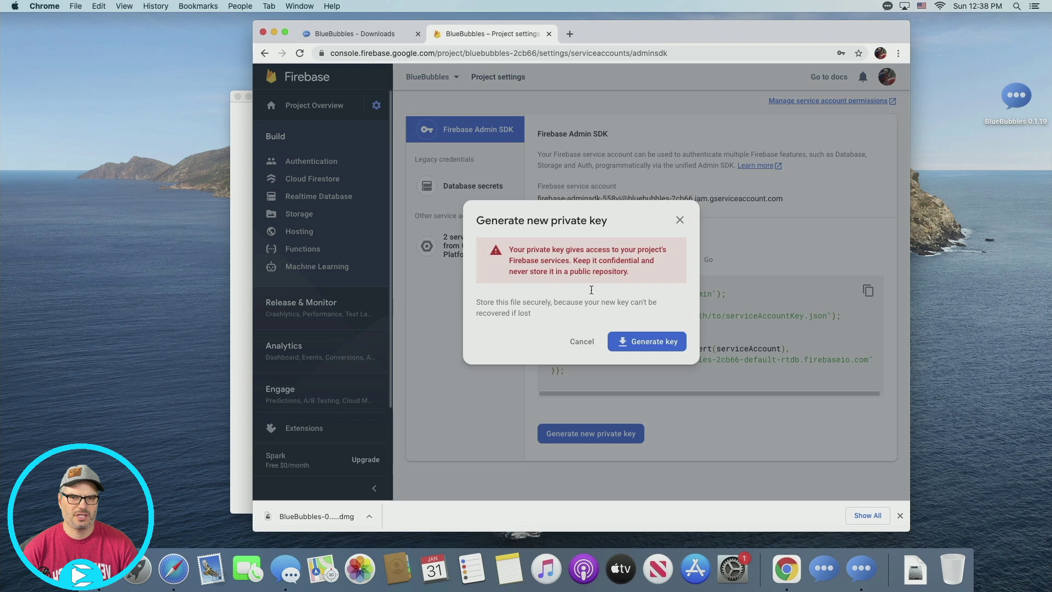
left_click(658, 342)
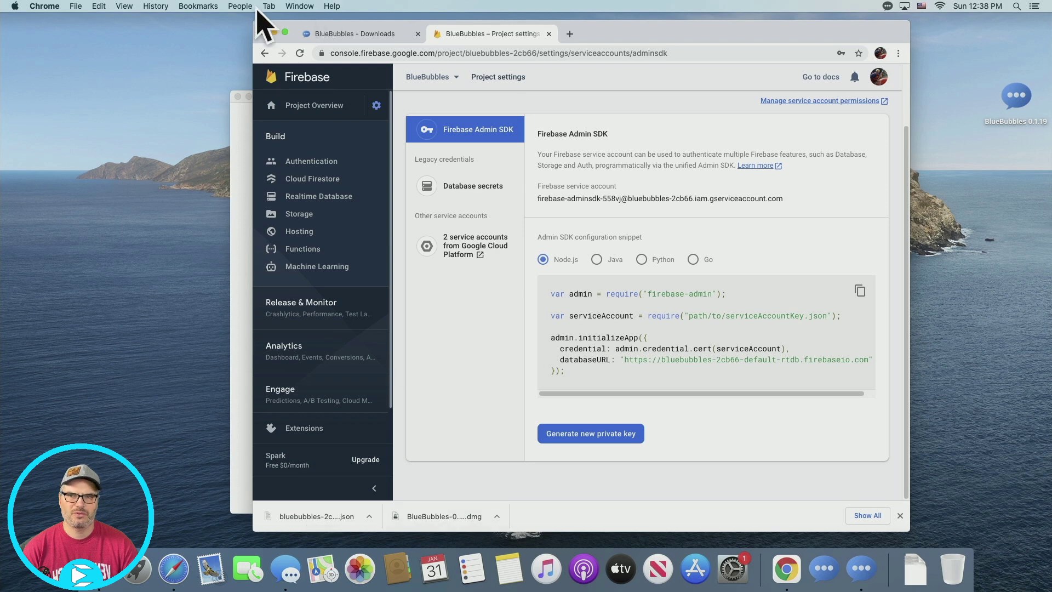
left_click(274, 34)
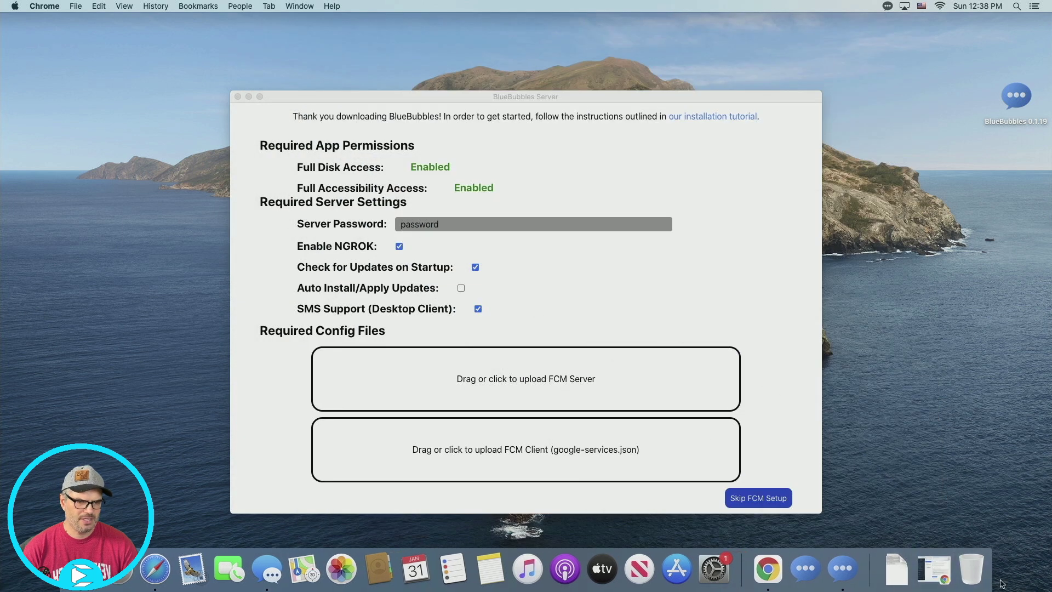
Drag the bluebubbles key JSON from Downloads onto the FCM Server drop zone
left_click(896, 569)
left_click(904, 454)
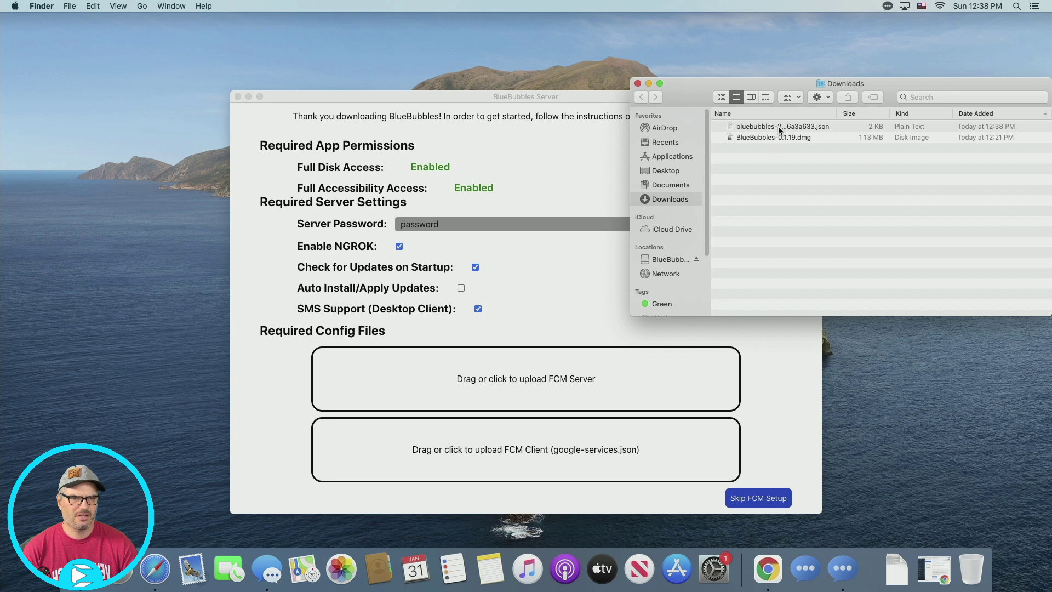
left_click_drag(780, 131, 491, 383)
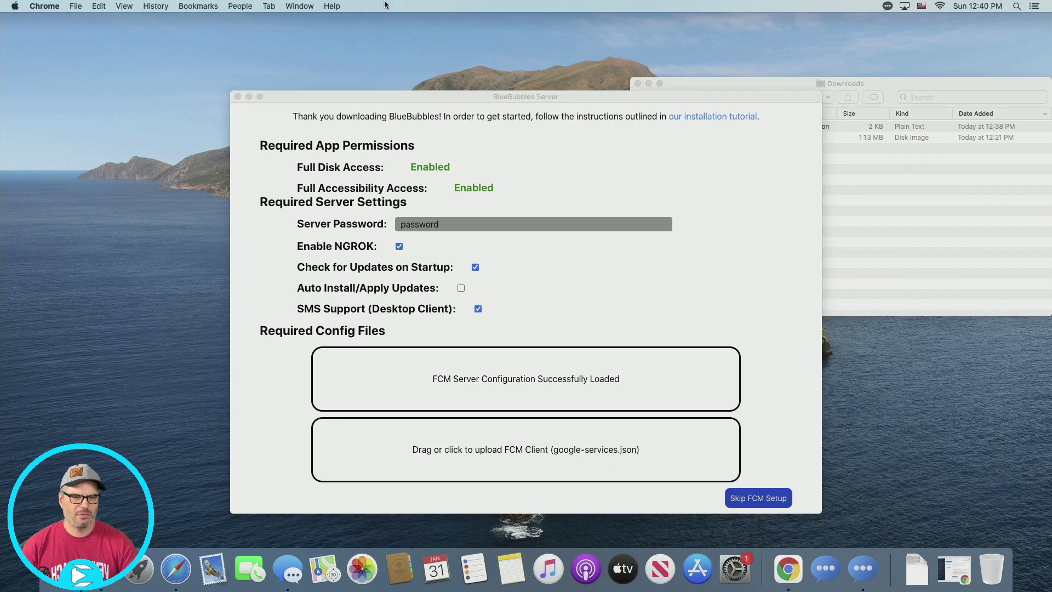
left_click(796, 576)
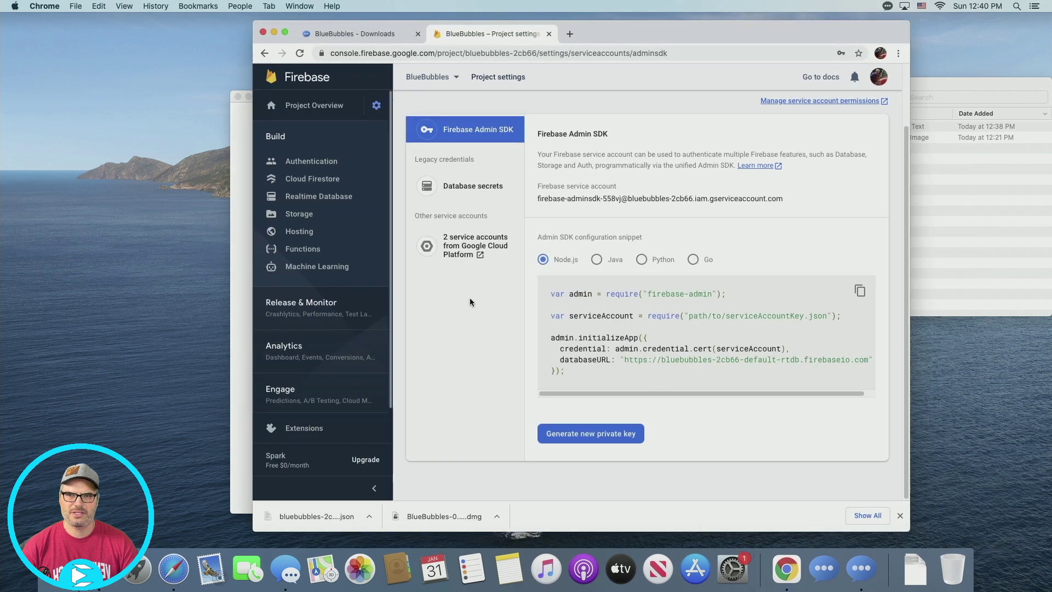
Register Android app com.eevnos.bluebubbles and download its google-services.json
left_click(376, 107)
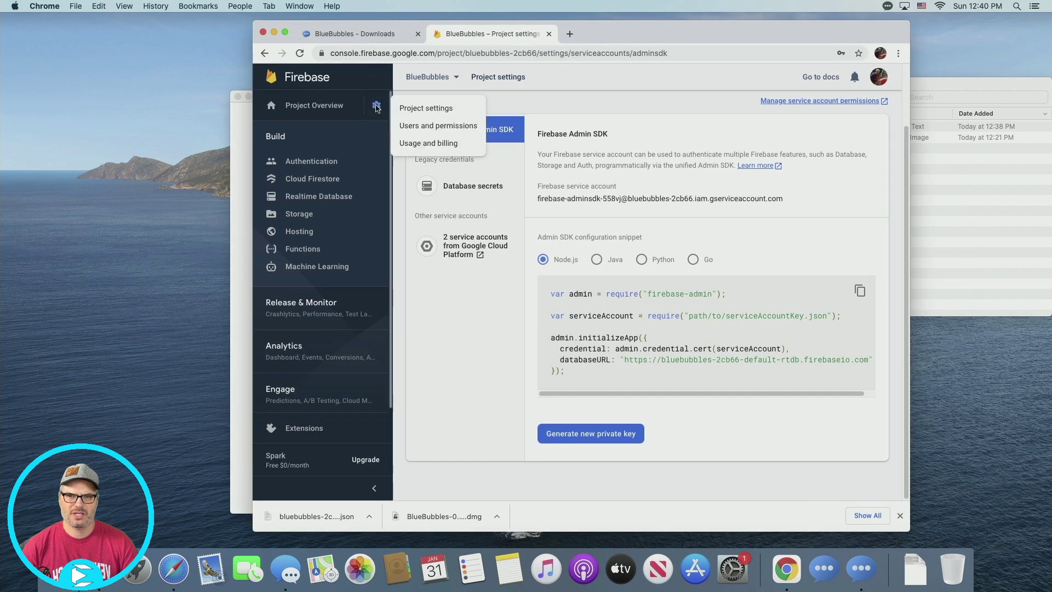
left_click(456, 108)
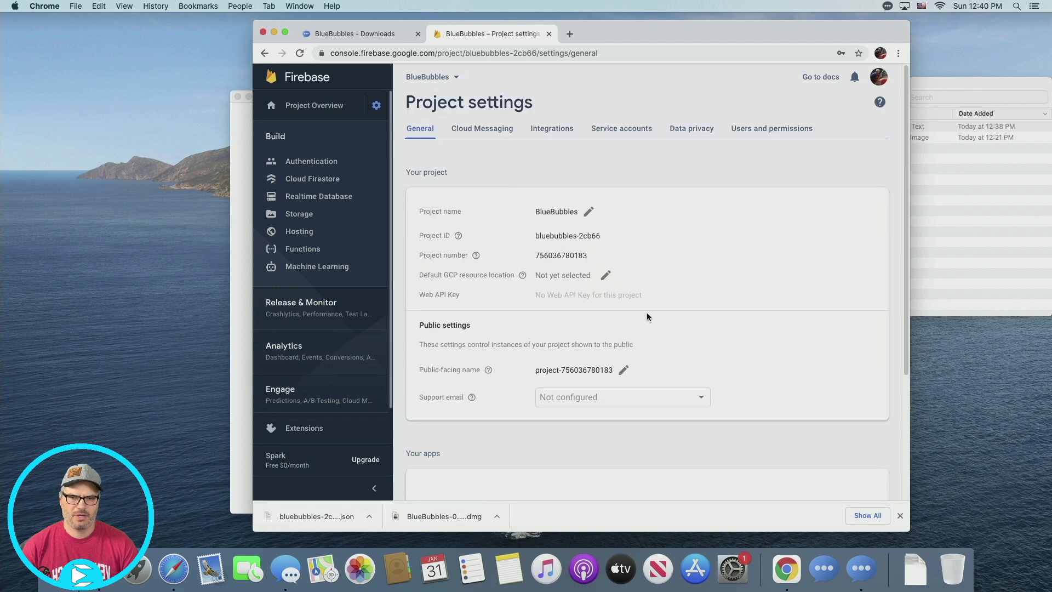
scroll(647, 312, "down", 3)
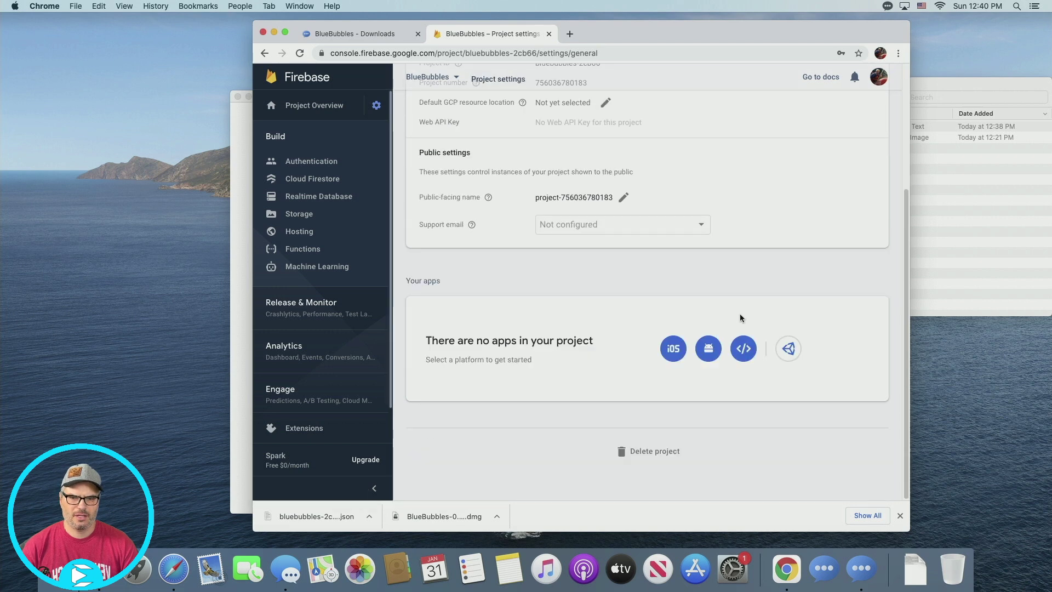
left_click(709, 349)
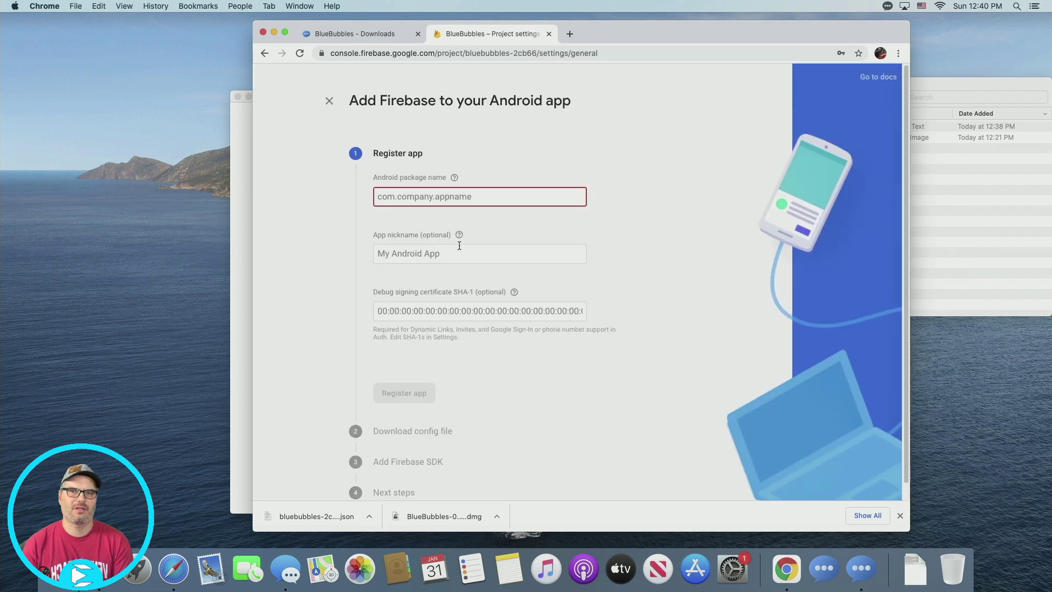
type("com.eev")
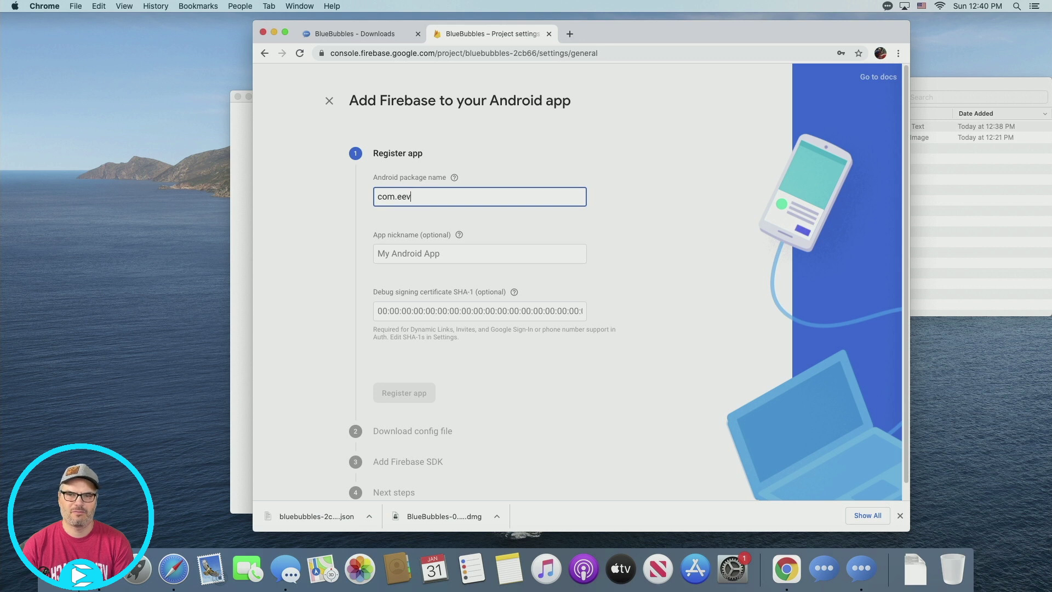
type("nos.blue")
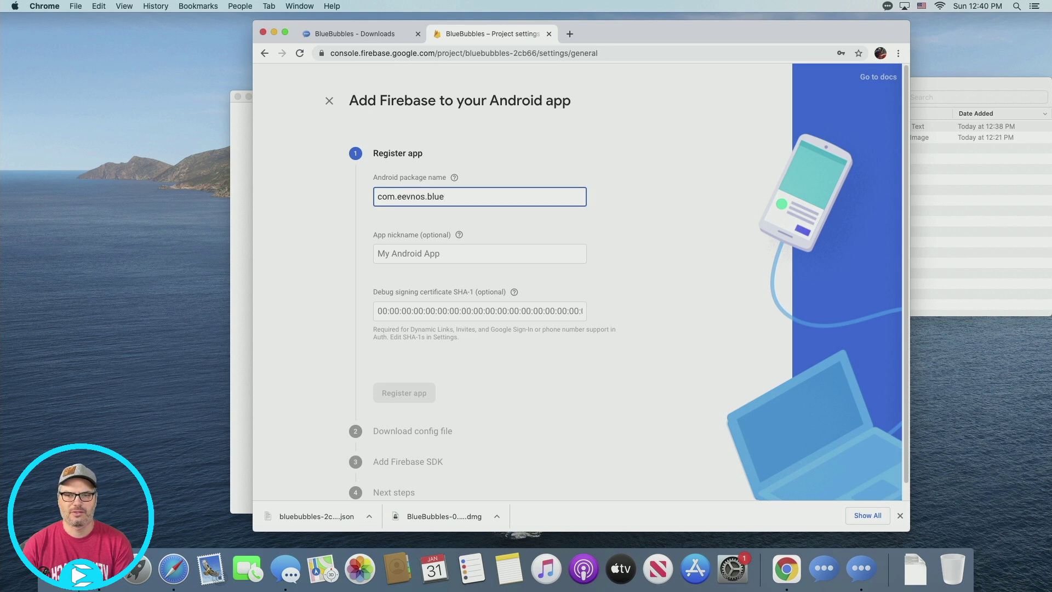
type("bubbles")
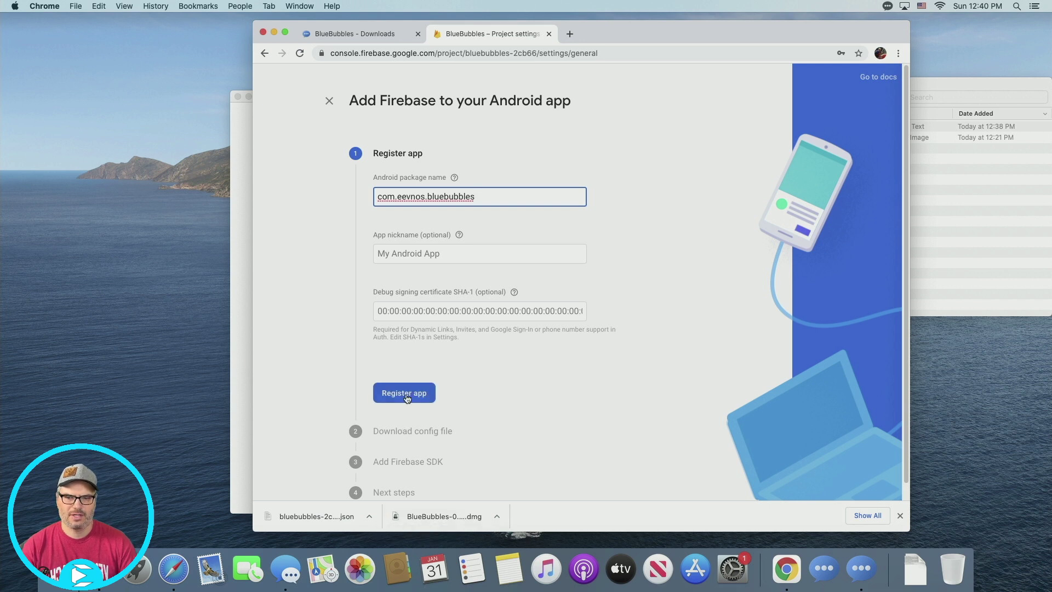
left_click(410, 397)
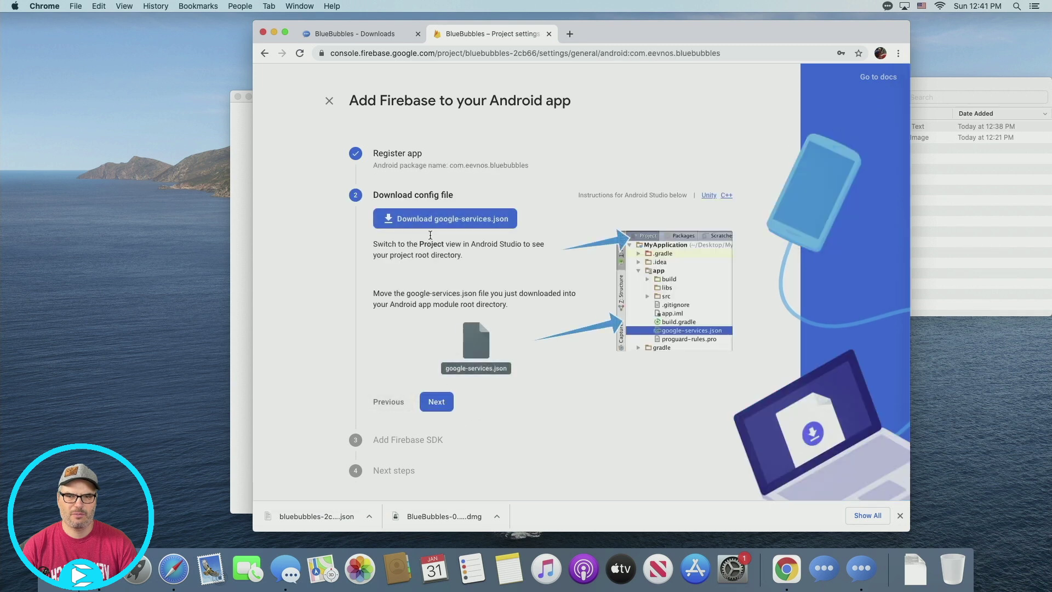
left_click(478, 226)
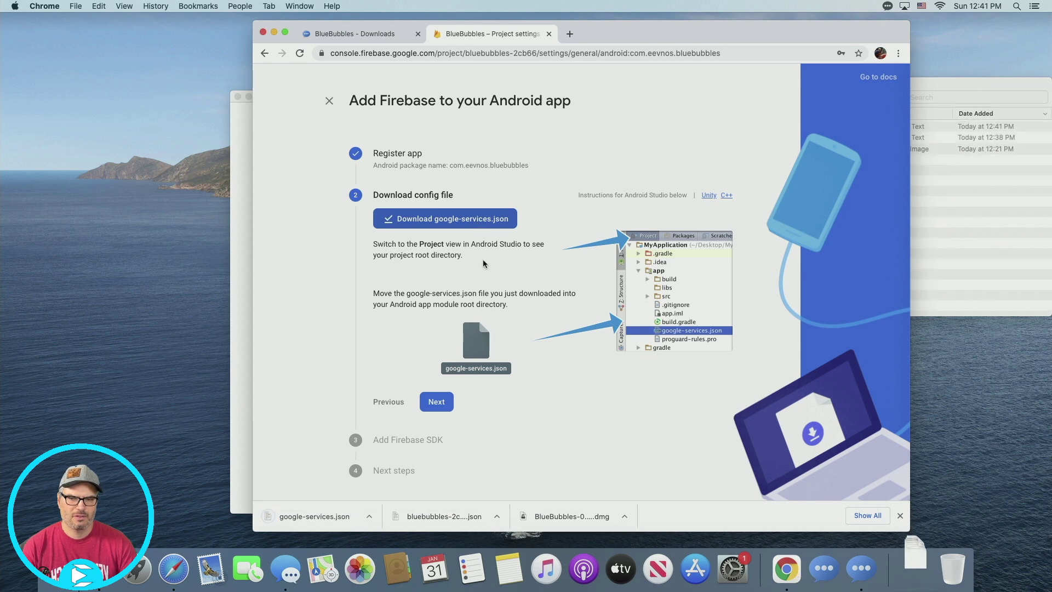
Load google-services.json from Downloads into the FCM Client box and complete server setup
left_click(245, 392)
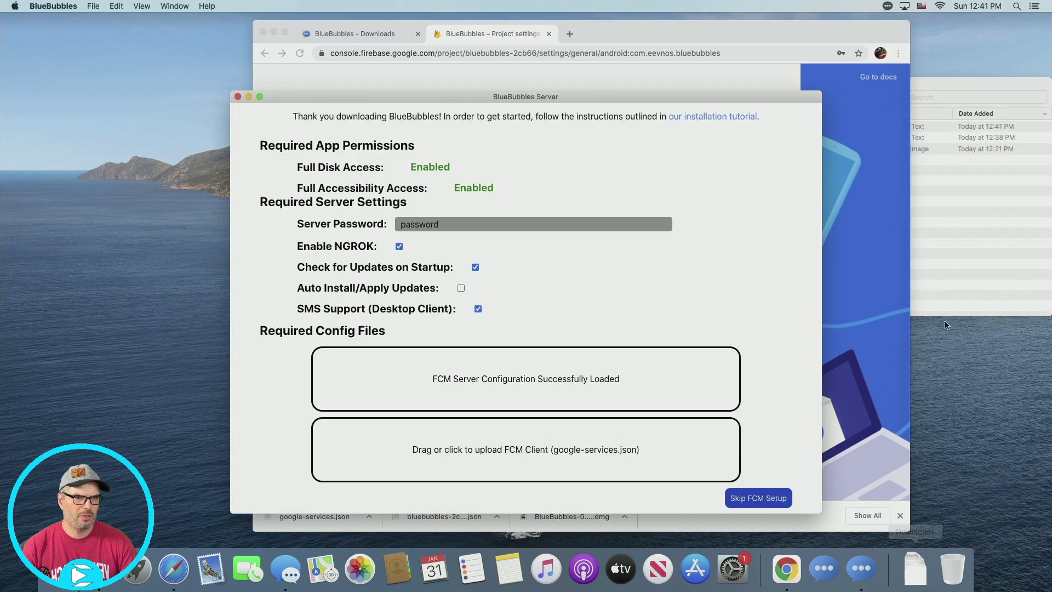
left_click(953, 304)
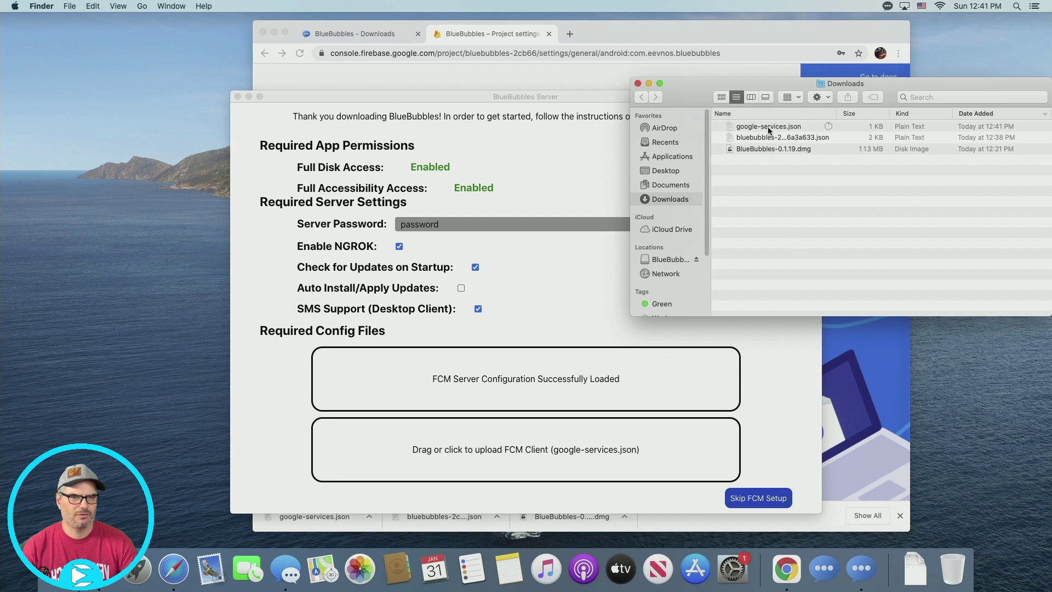
left_click_drag(769, 129, 546, 463)
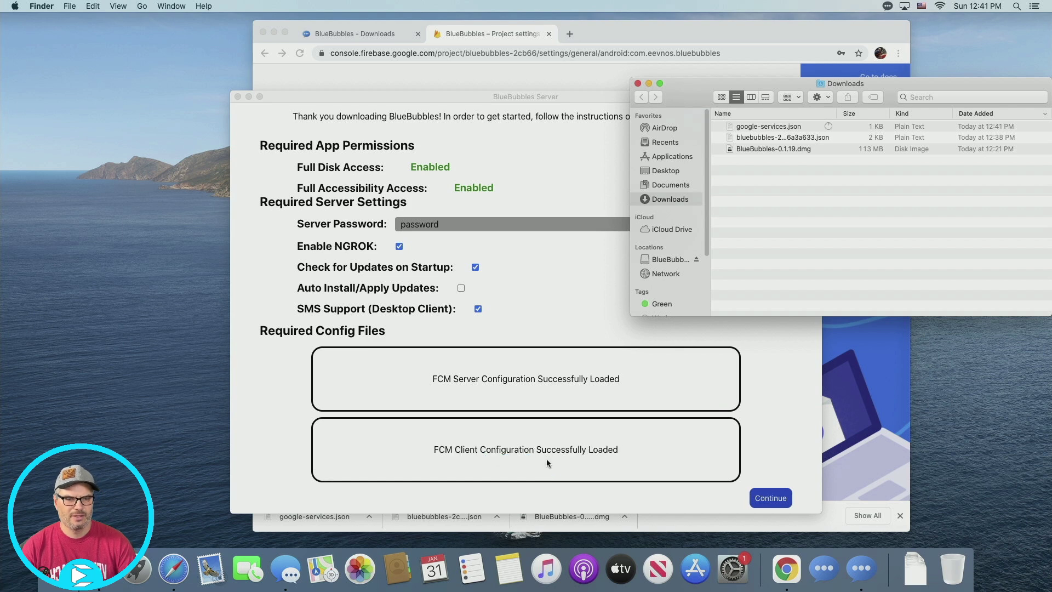
left_click(776, 500)
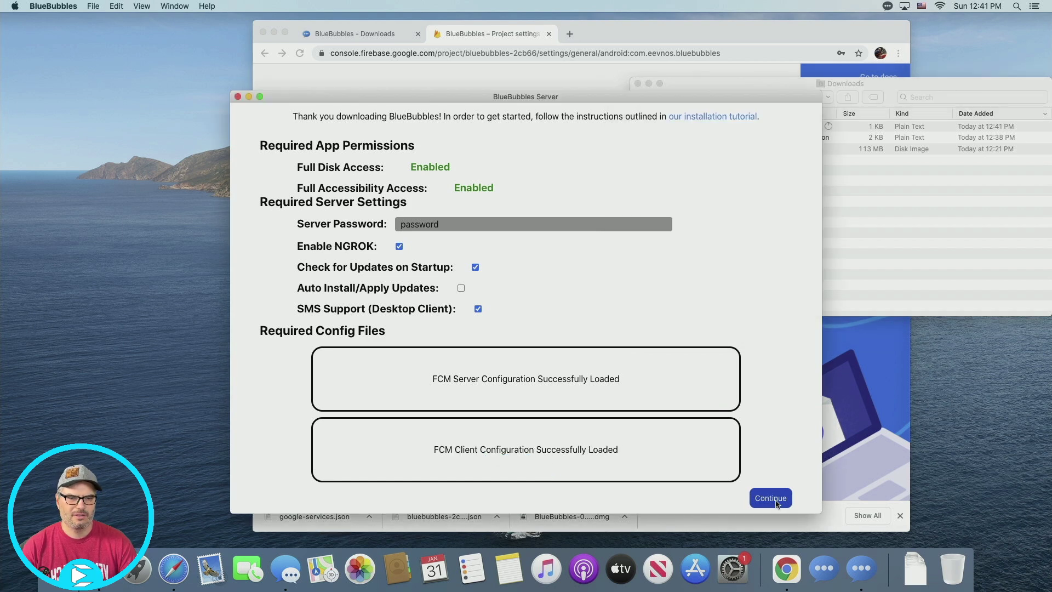
left_click(776, 499)
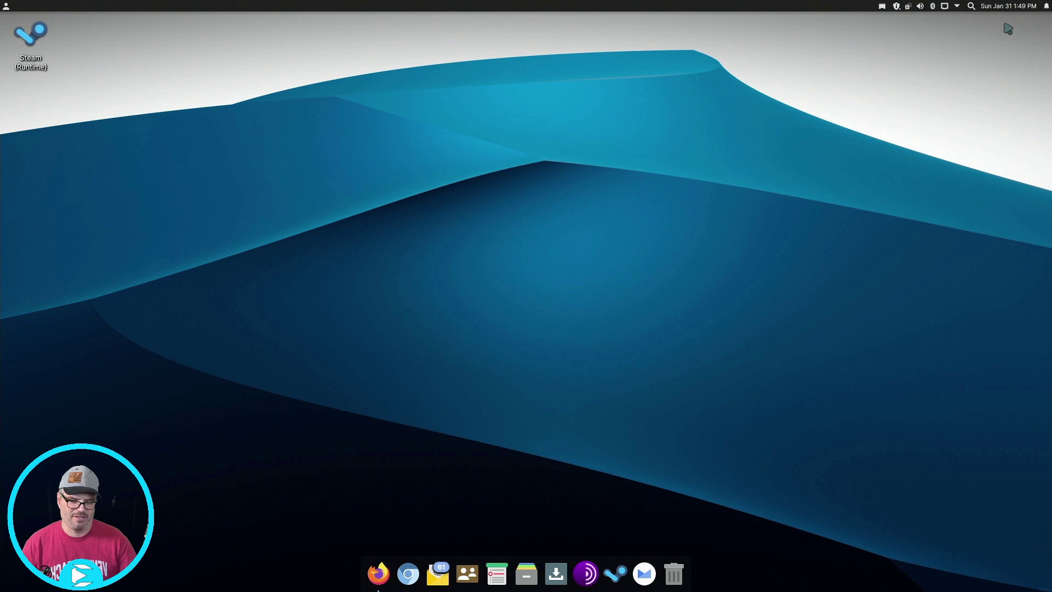
Open the BlueBubbles Linux client downloads page in Firefox and copy its AUR install command
left_click(377, 575)
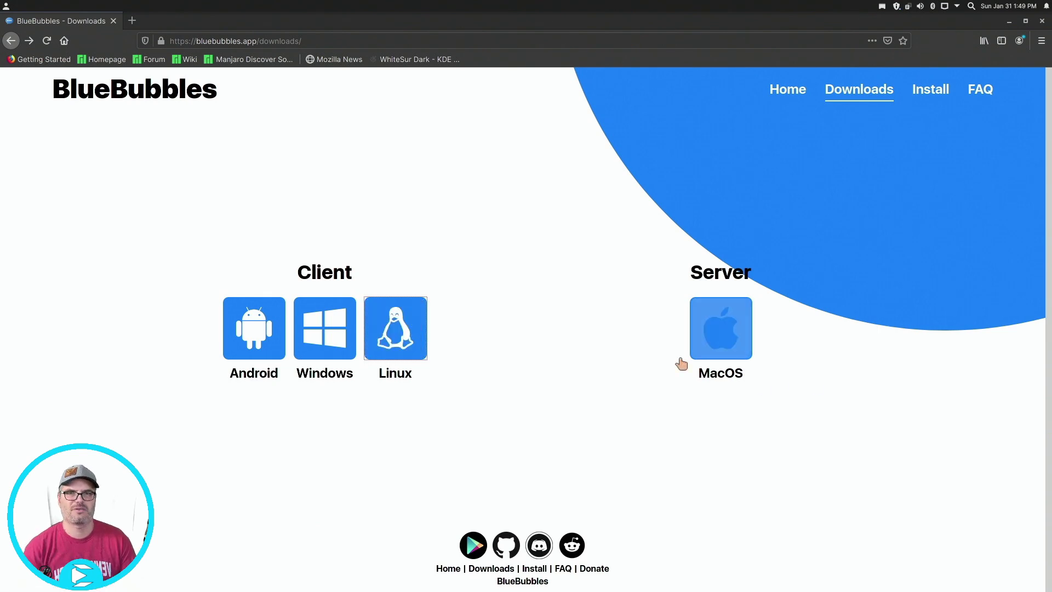
left_click(409, 345)
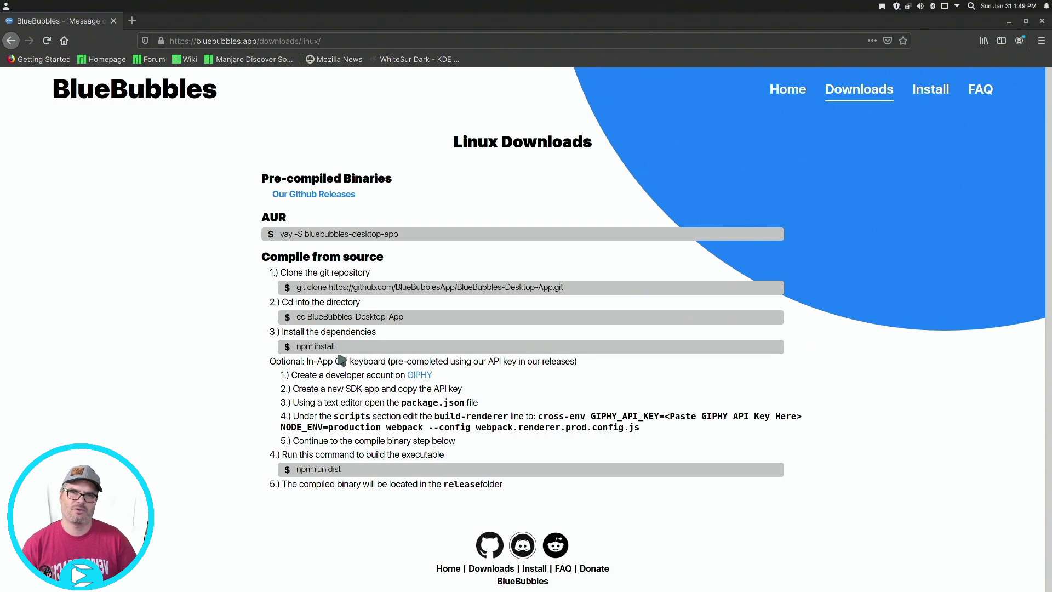
left_click(433, 237)
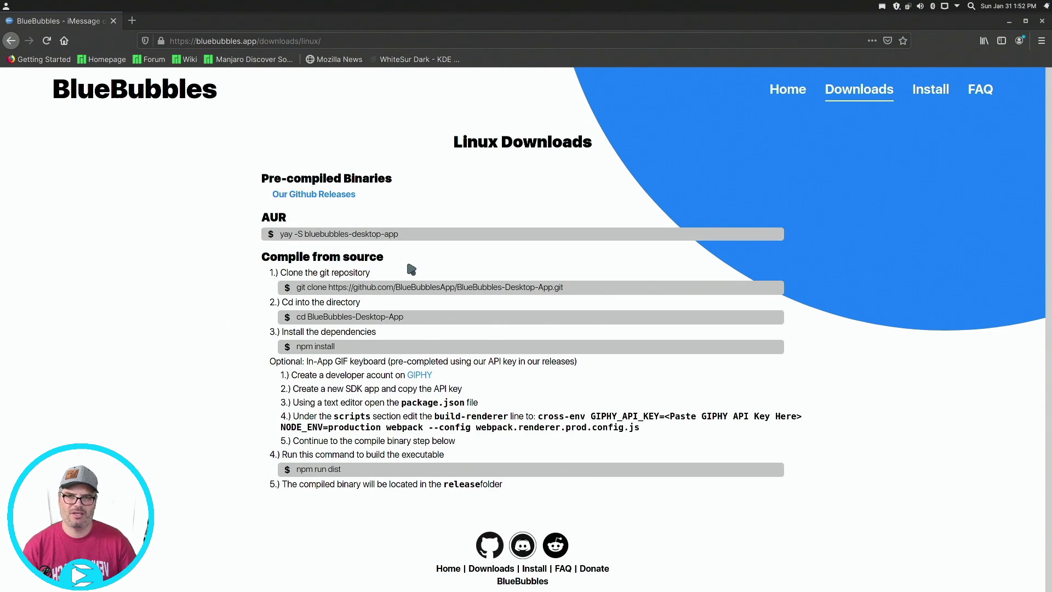
Search Add/Remove Software for 'bluebubbles' and mark bluebubbles-desktop-app for building
mouse_move(559, 589)
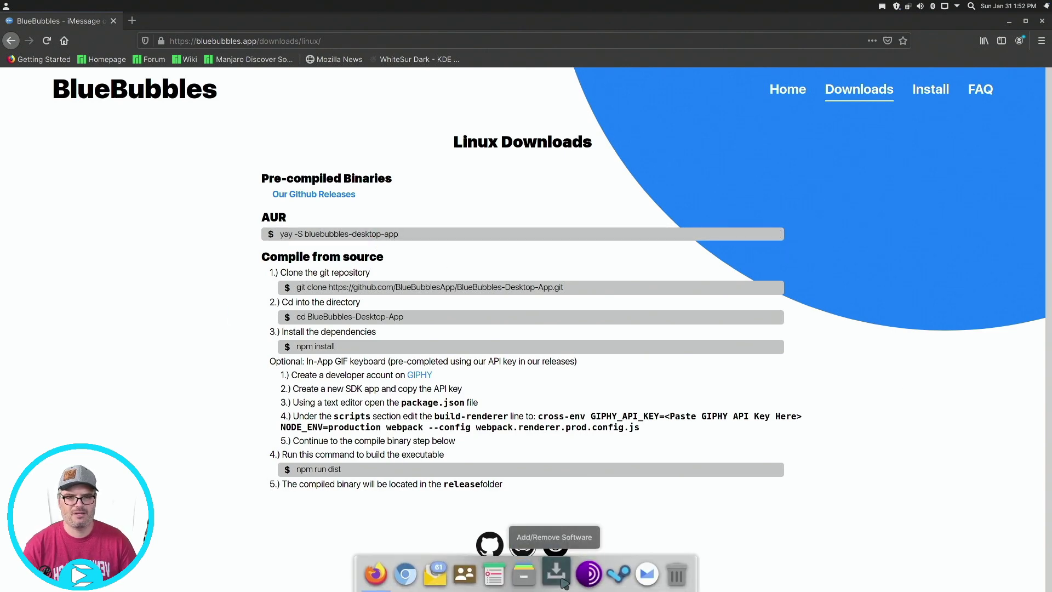
left_click(562, 582)
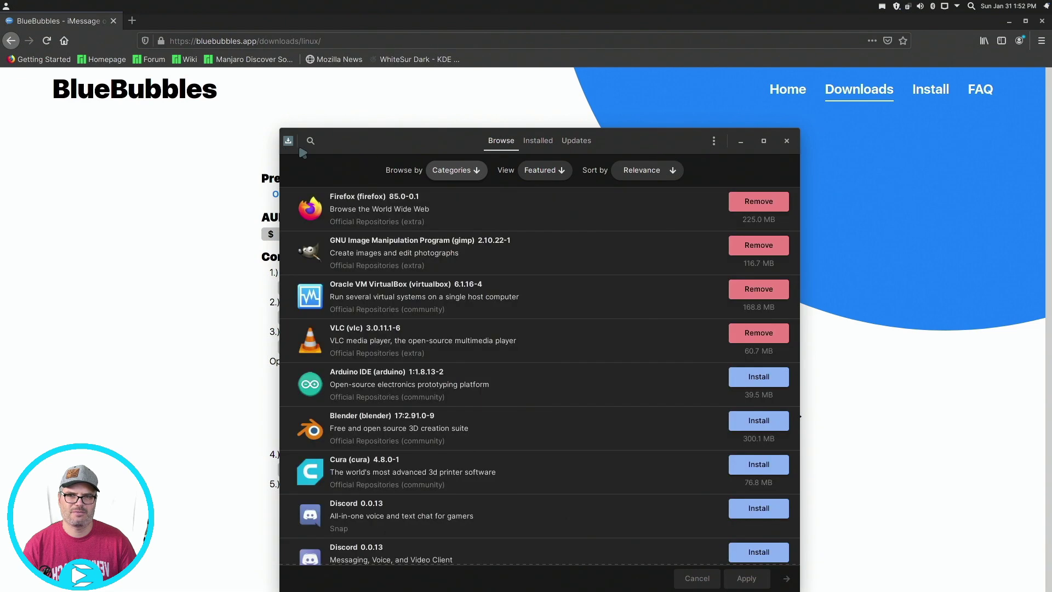
left_click(310, 141)
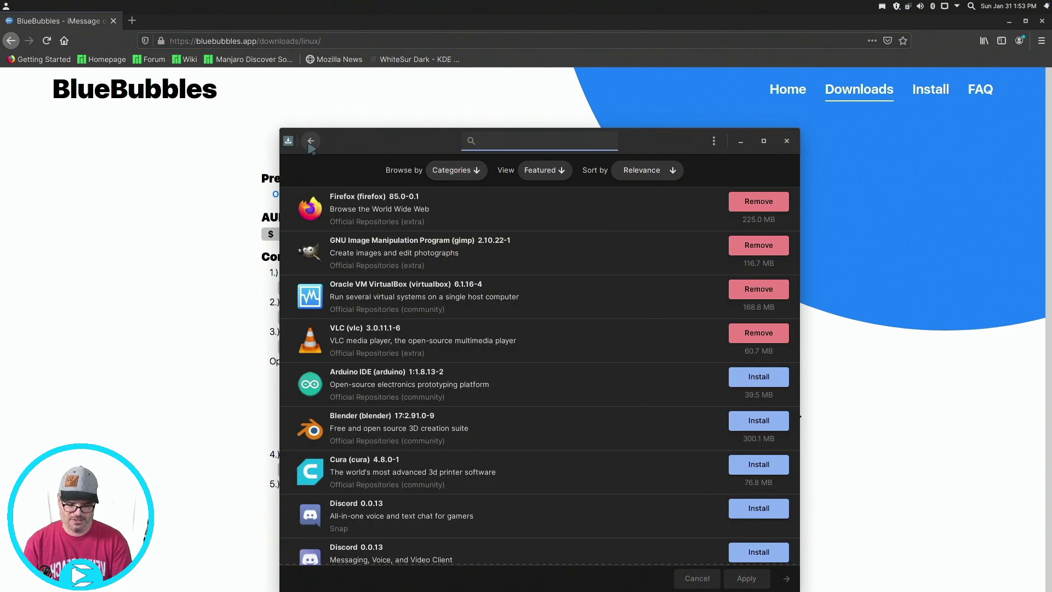
type("bluebubble")
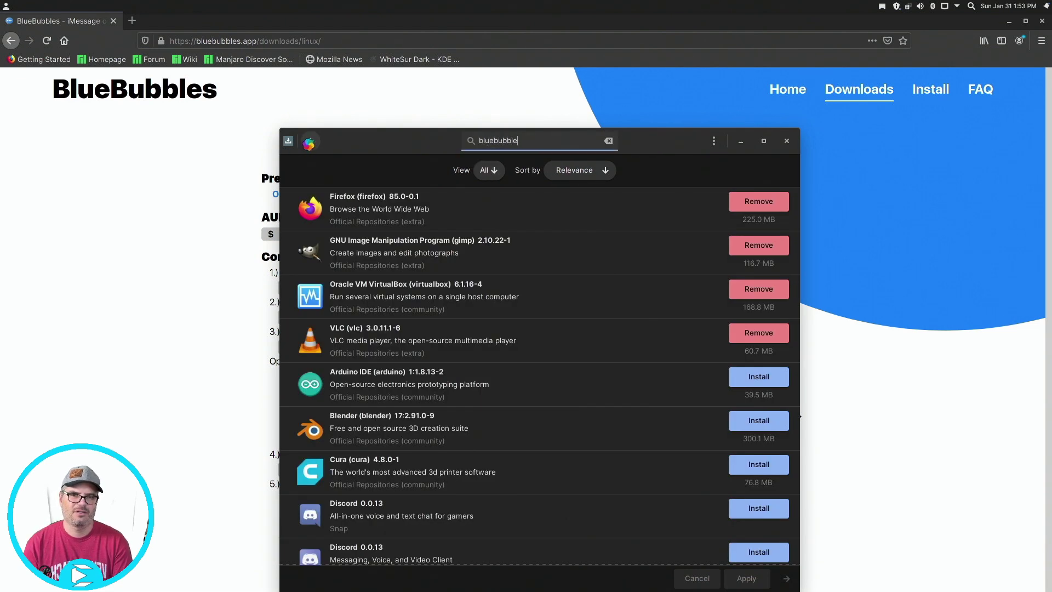
type("s")
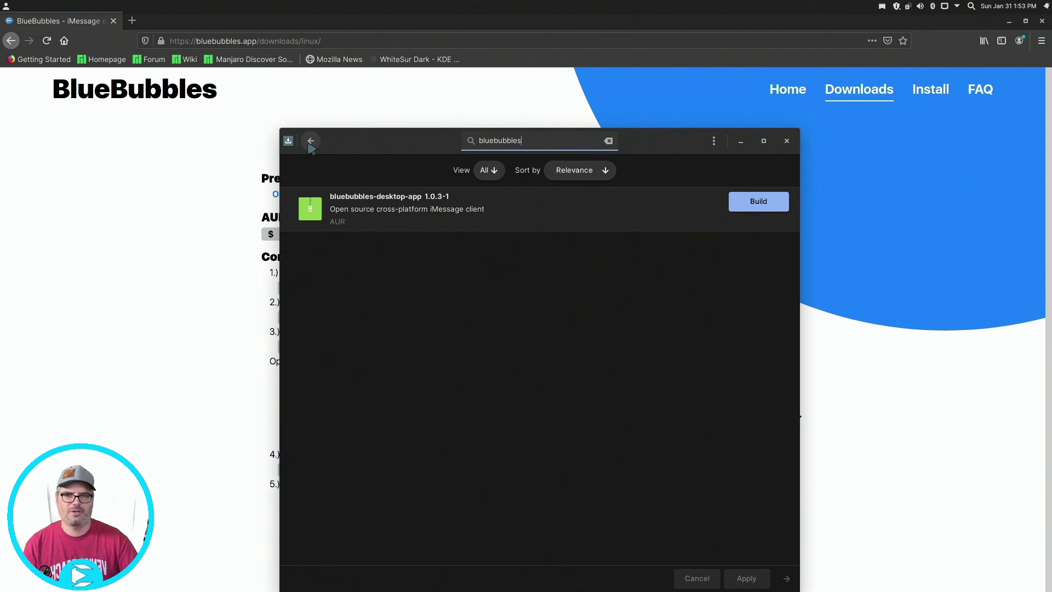
left_click(782, 207)
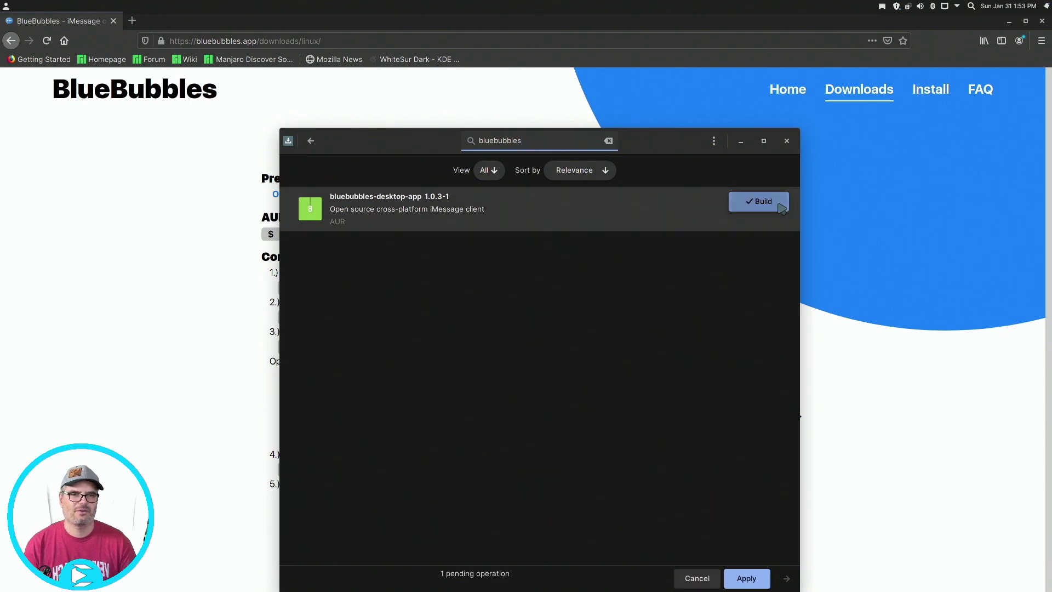
Apply the build, authorise it with the account password, then close the software manager
left_click(743, 576)
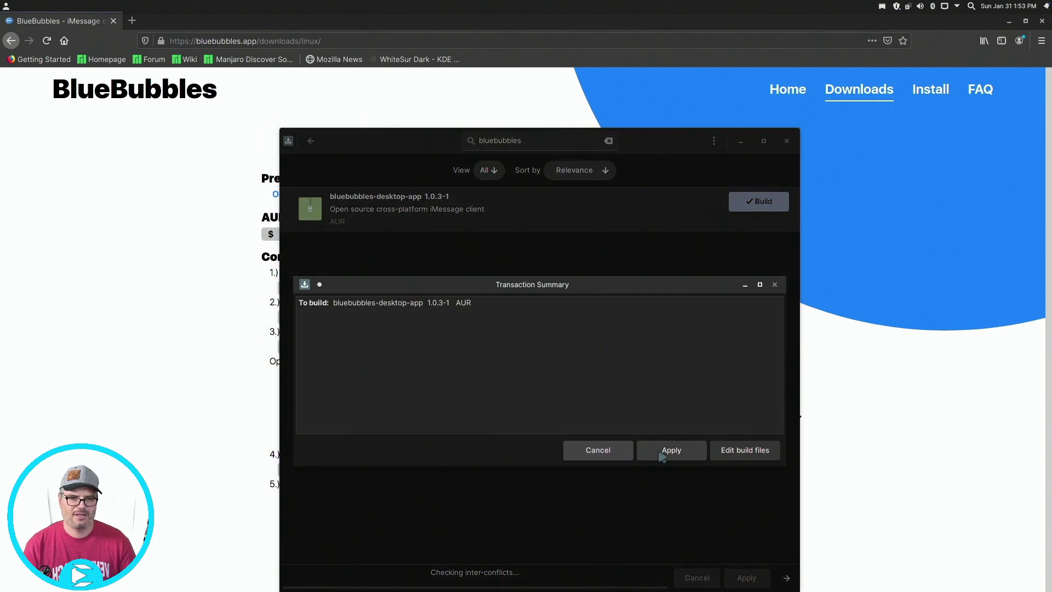
left_click(659, 452)
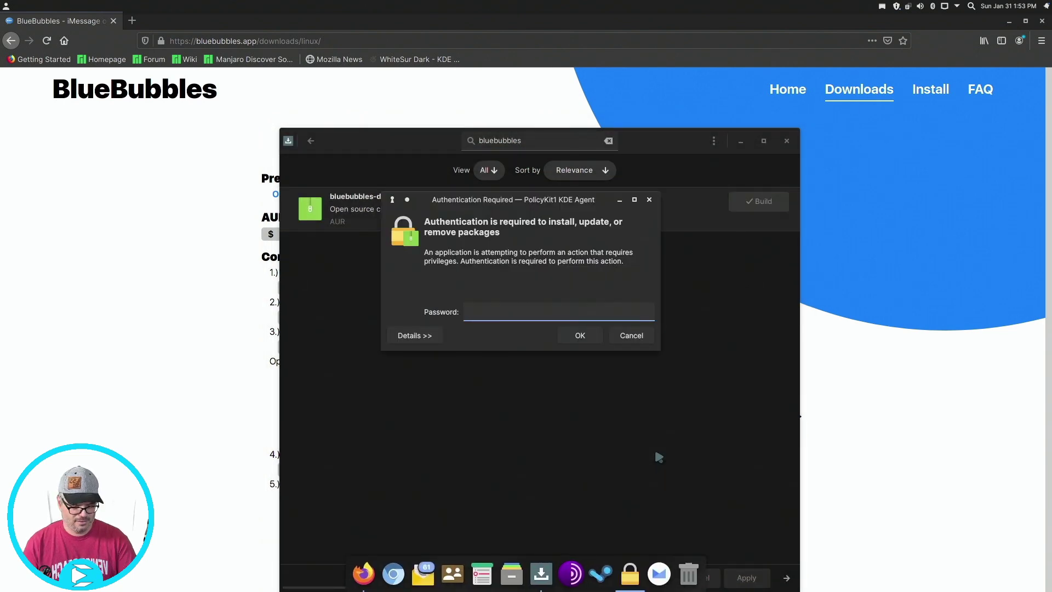
type("*********")
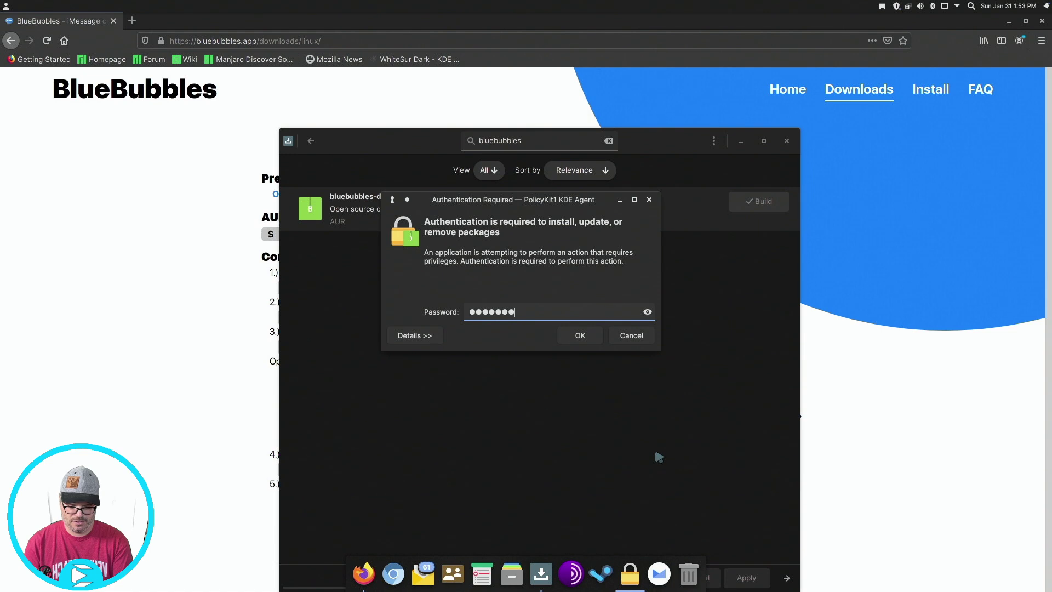
type("*********")
key("Return")
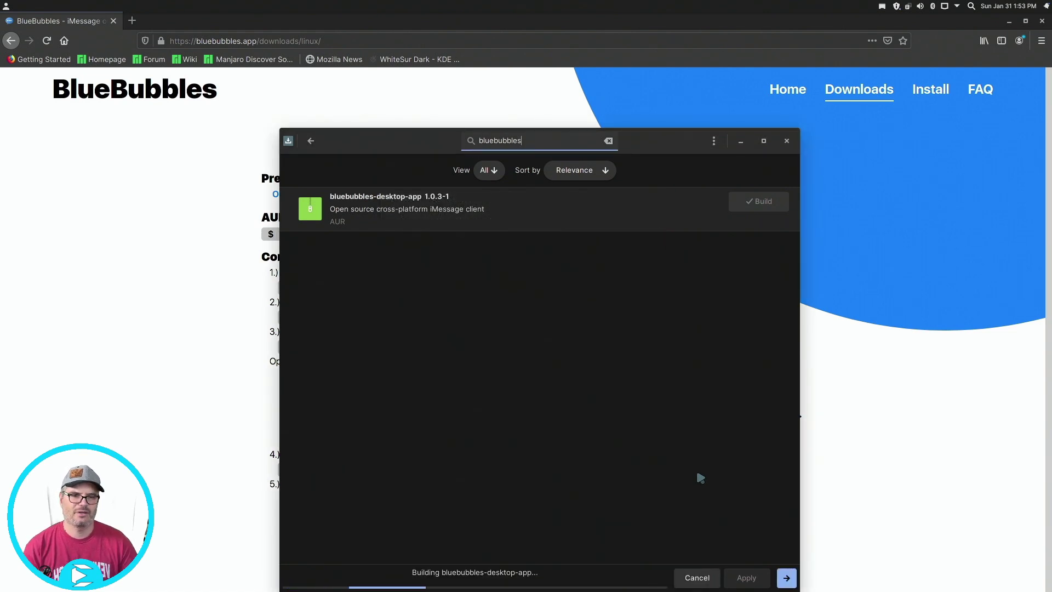
left_click(787, 578)
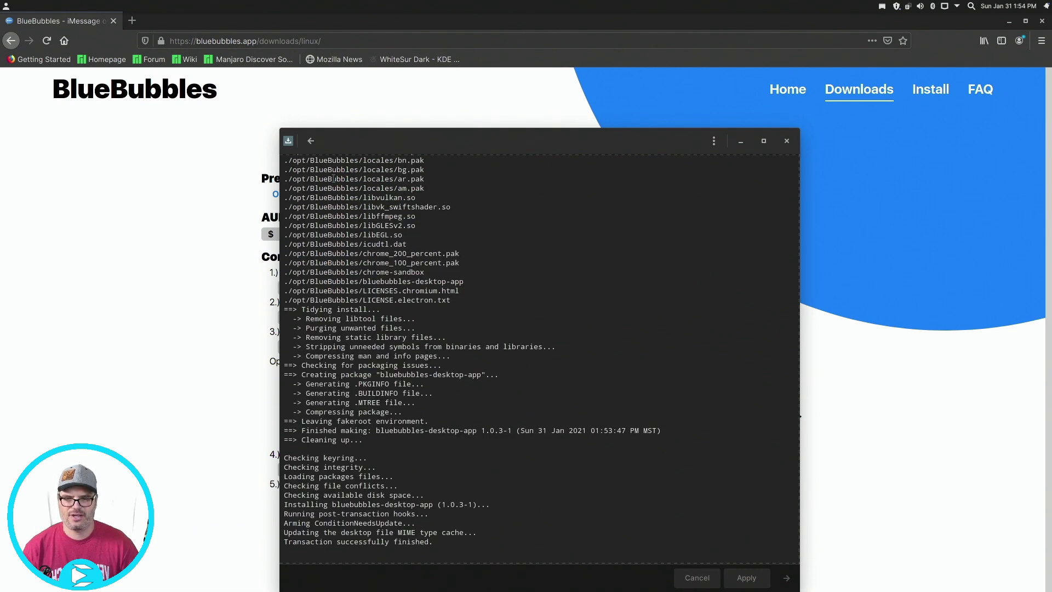
left_click(311, 140)
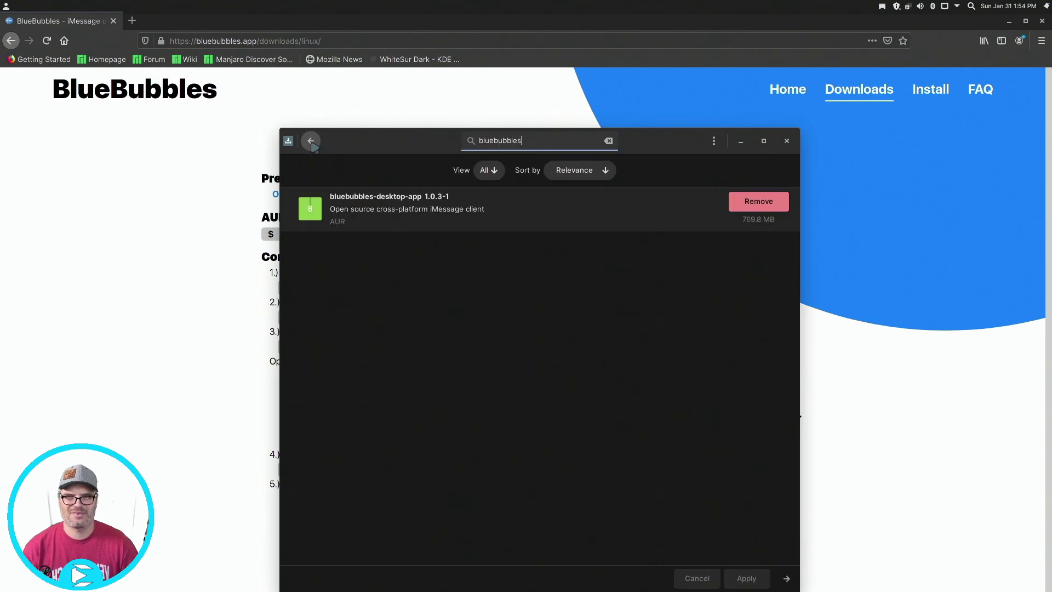
left_click(786, 142)
Launch BlueBubbles from KRunner with 'blu' and connect it to the macOS server
key("alt+space")
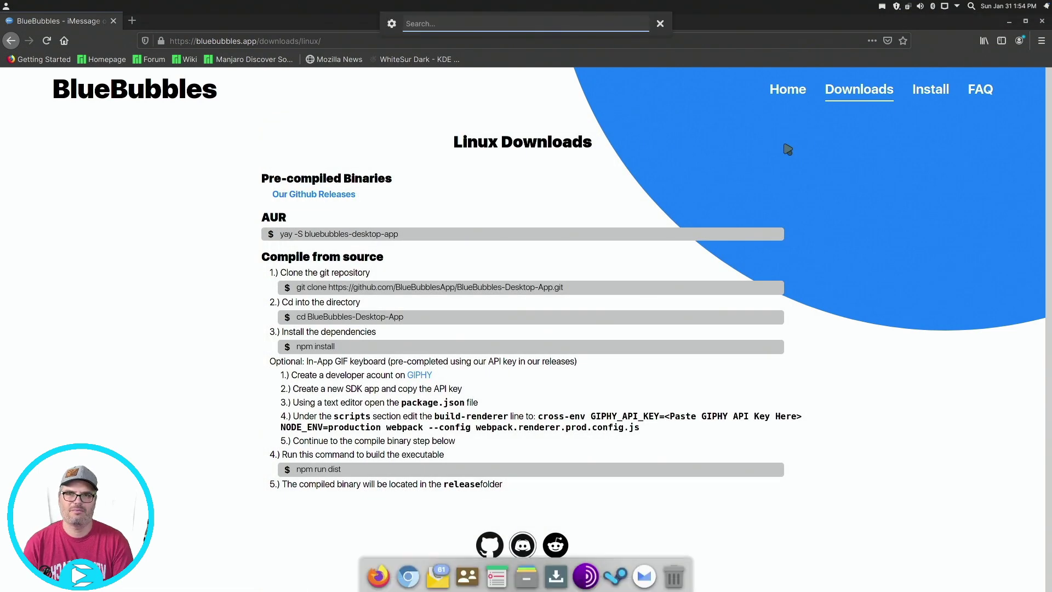
type("blu")
key("Down")
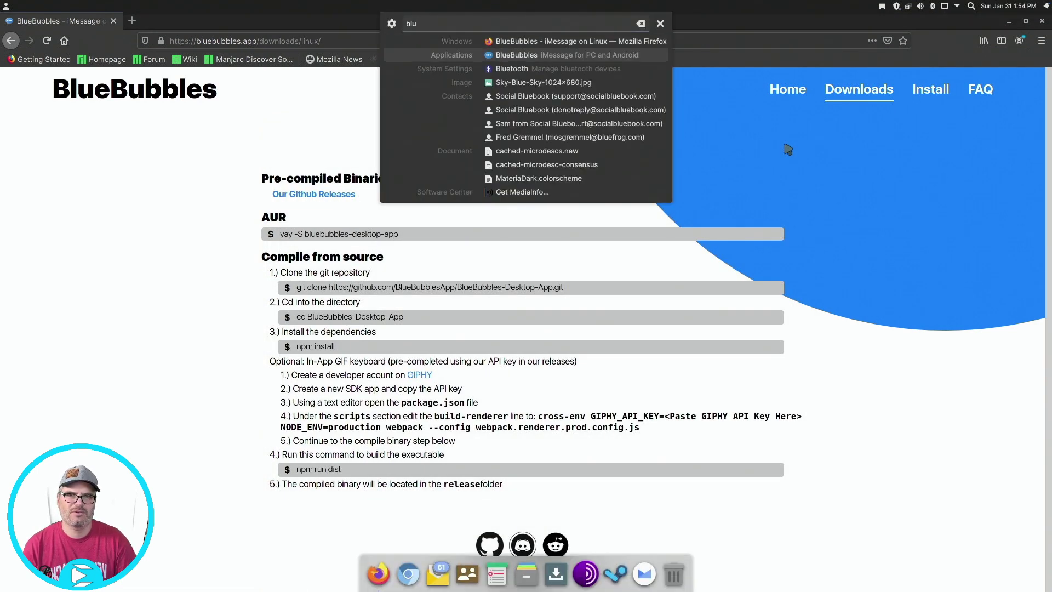
key("Return")
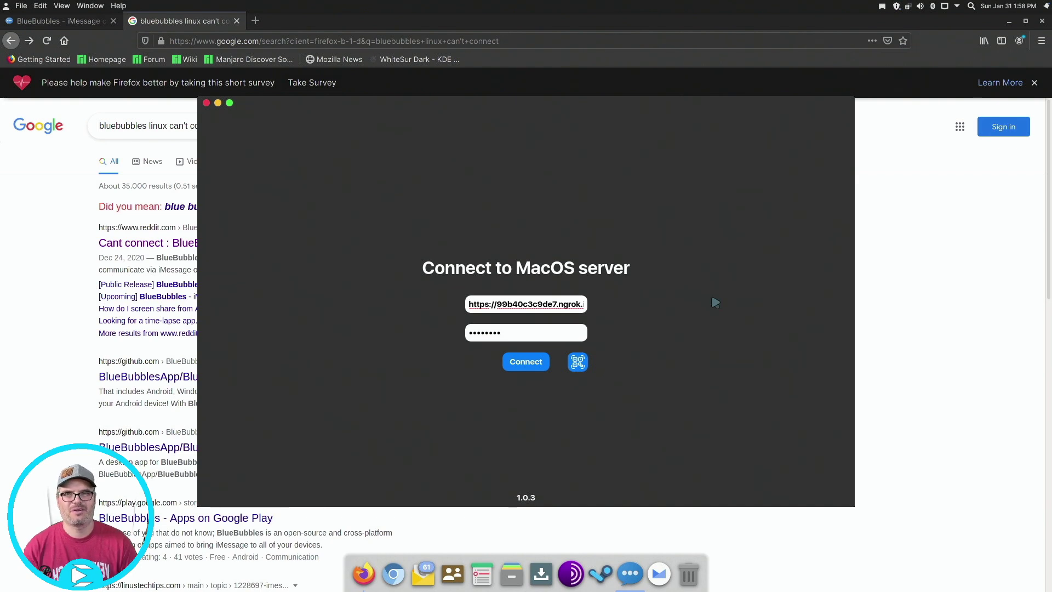
left_click(527, 367)
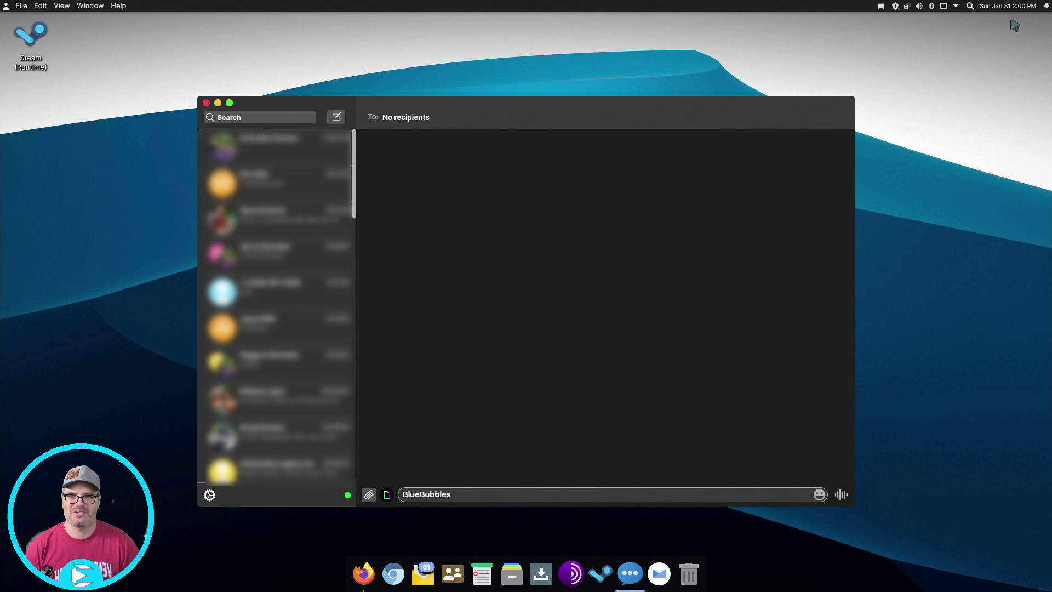
Send 'This is a test from BlueBubbles' in the first conversation
left_click(299, 159)
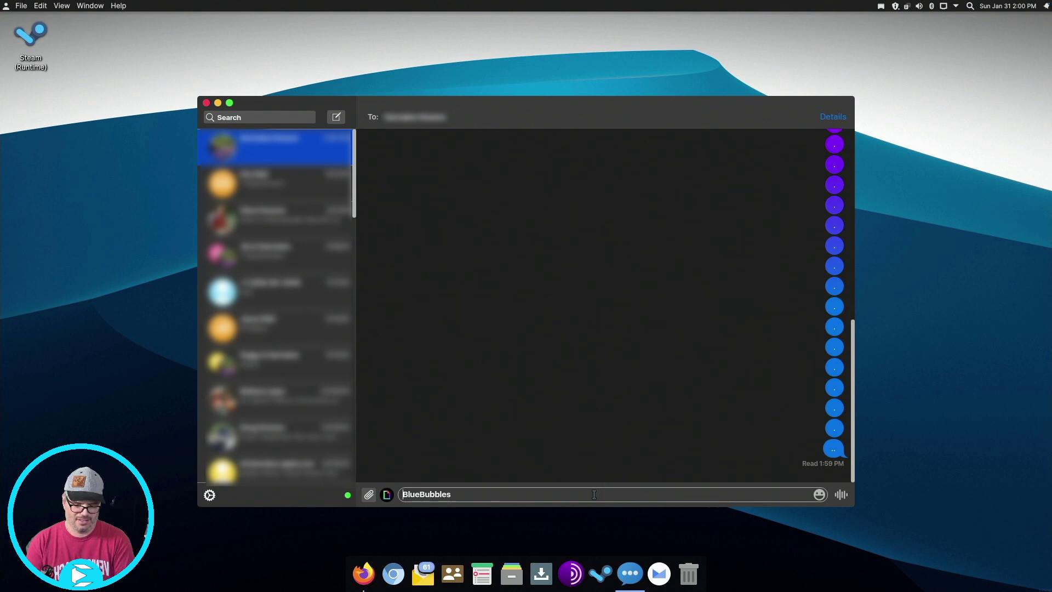
type("This is a")
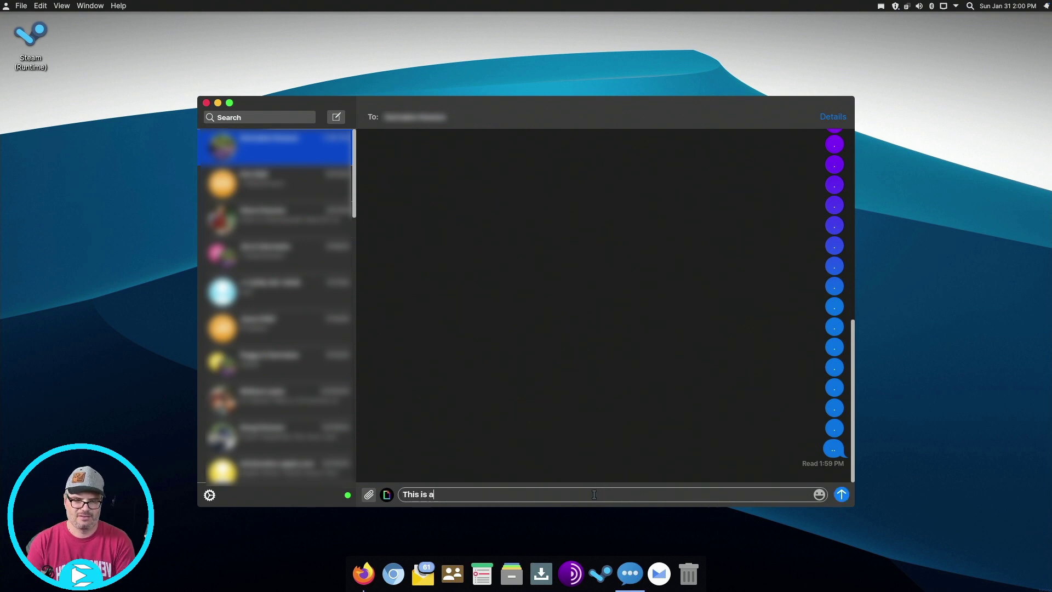
type(" test from Blu")
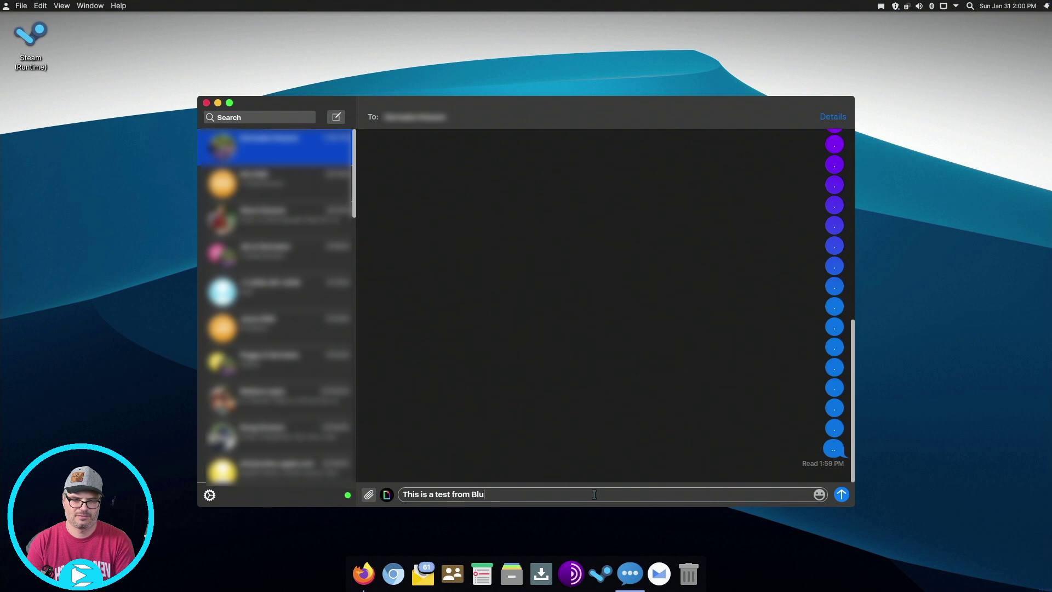
type("eBubbles")
key("Return")
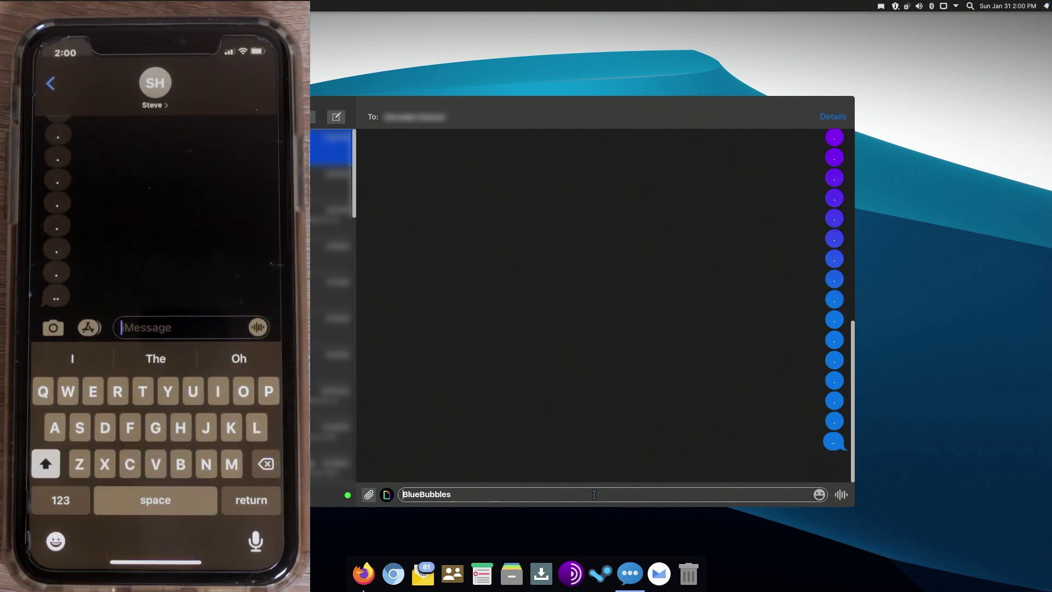